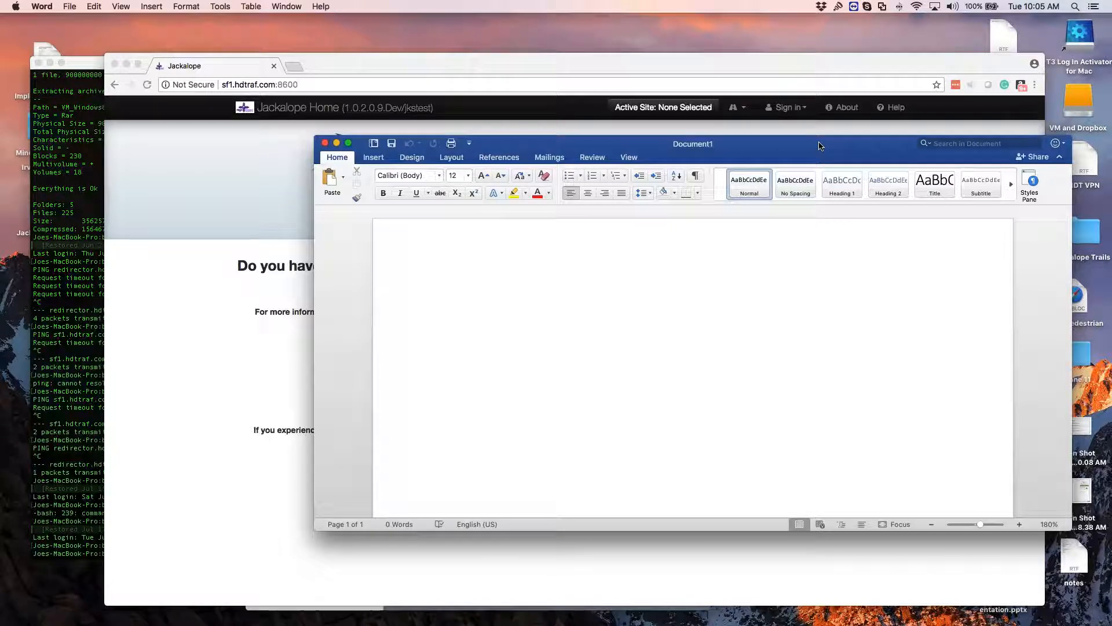
Step: Enlarge the page to 200% and start a bulleted list with the items "Cycles" and "Groups"
{"action": "left_click", "coordinate": [1020, 524]}
{"action": "left_click", "coordinate": [1019, 524]}
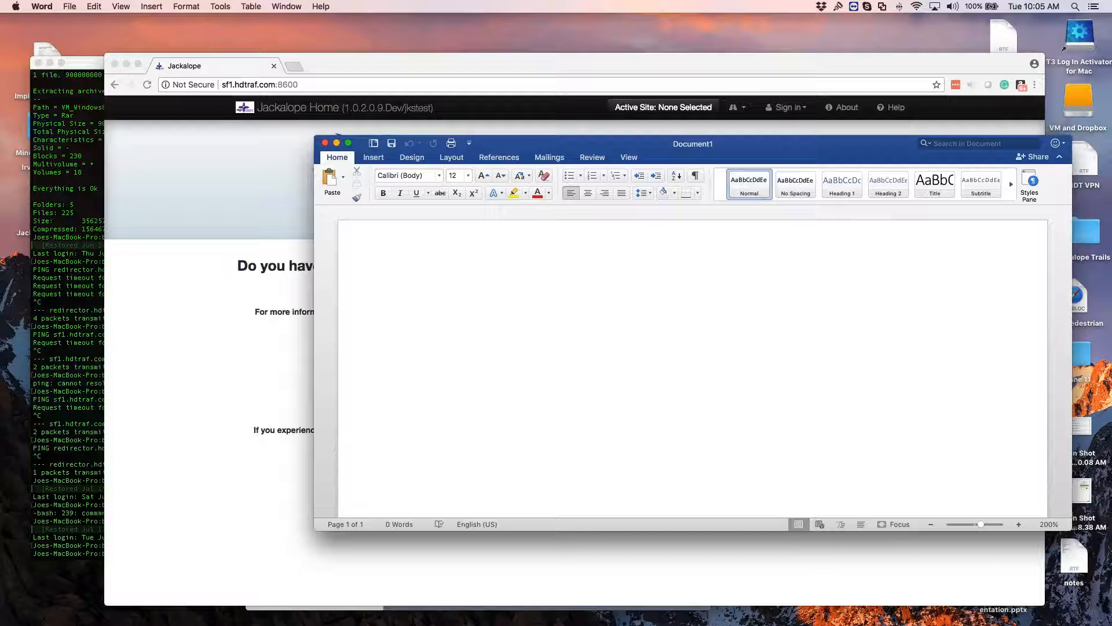
{"action": "left_click", "coordinate": [572, 175]}
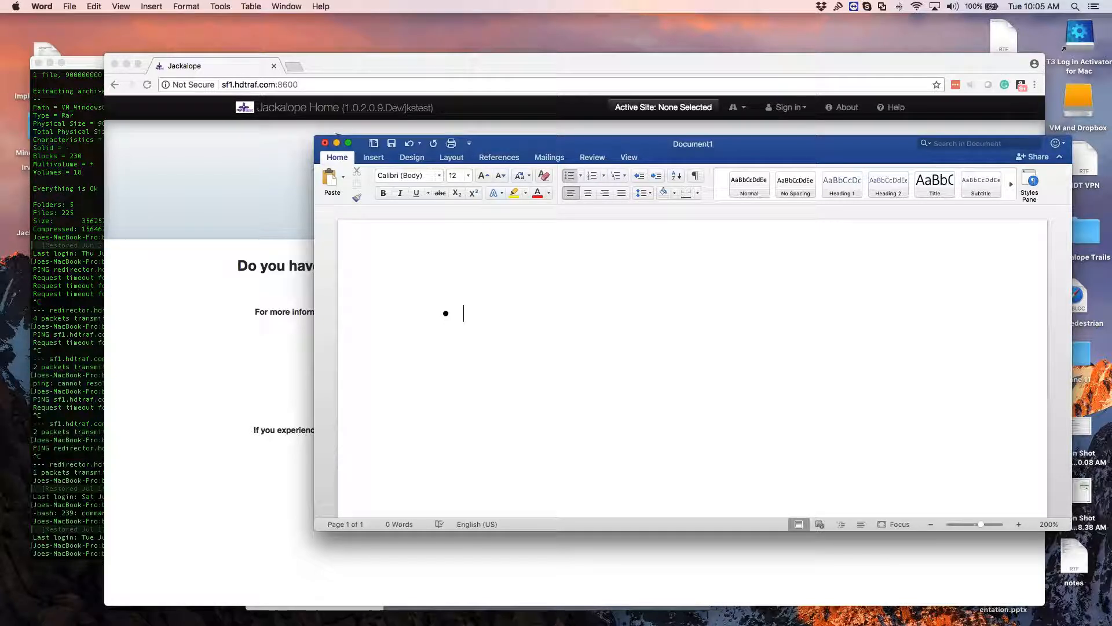
{"action": "type", "text": "Cycles"}
{"action": "key", "text": "Return"}
{"action": "type", "text": "G"}
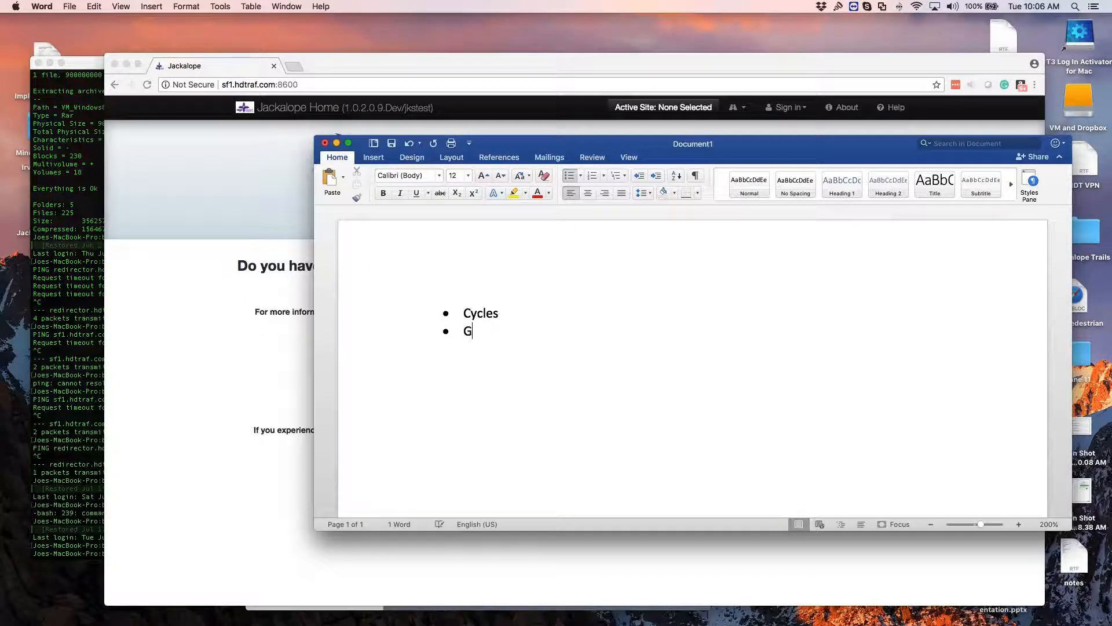
{"action": "type", "text": "roups"}
Step: Add an indented sub-bullet under Cycles and extend the parent item to read "Cycles (schedules)"
{"action": "key", "text": "Up"}
{"action": "key", "text": "Return"}
{"action": "key", "text": "Tab"}
{"action": "type", "text": "(schedul"}
{"action": "key", "text": "BackSpace"}
{"action": "key", "text": "BackSpace"}
{"action": "type", "text": "ules)"}
Step: Fill the sub-bullet under Cycles with "Cycles are the n-year rotation of counts for a particular type. For example:"
{"action": "key", "text": "Down"}
{"action": "type", "text": "Cycles are "}
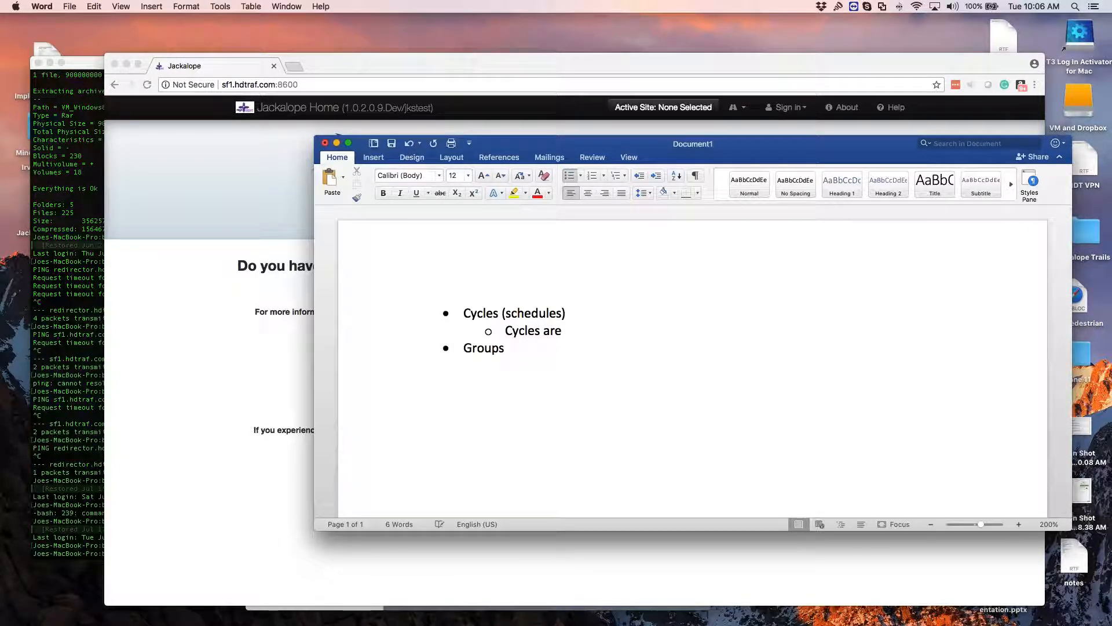
{"action": "type", "text": "the n-year rotation"}
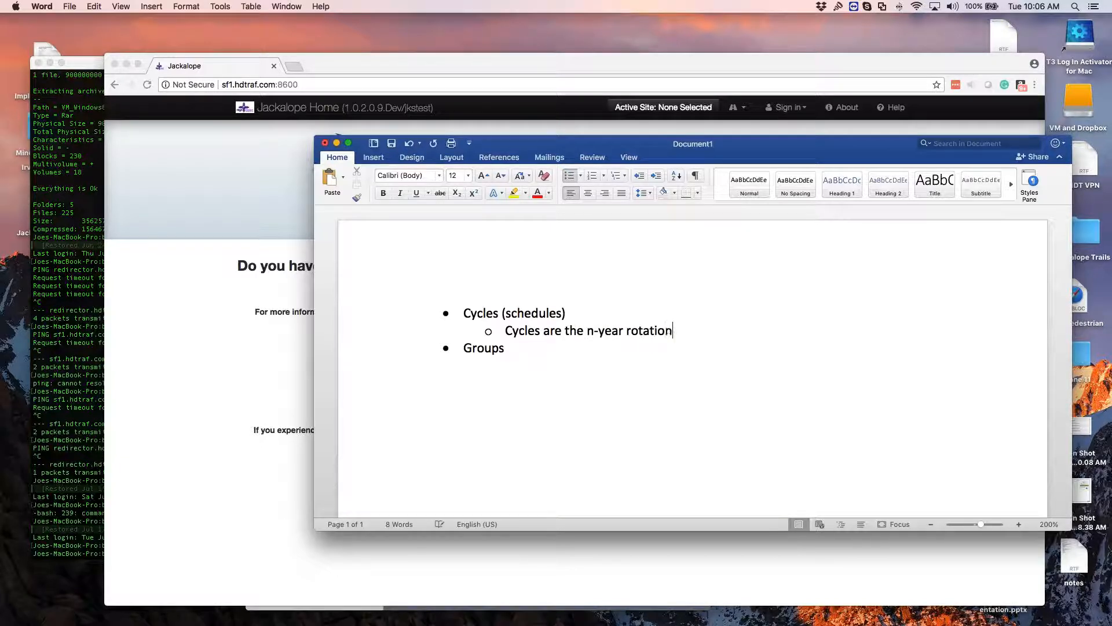
{"action": "type", "text": " of counts for a particu"}
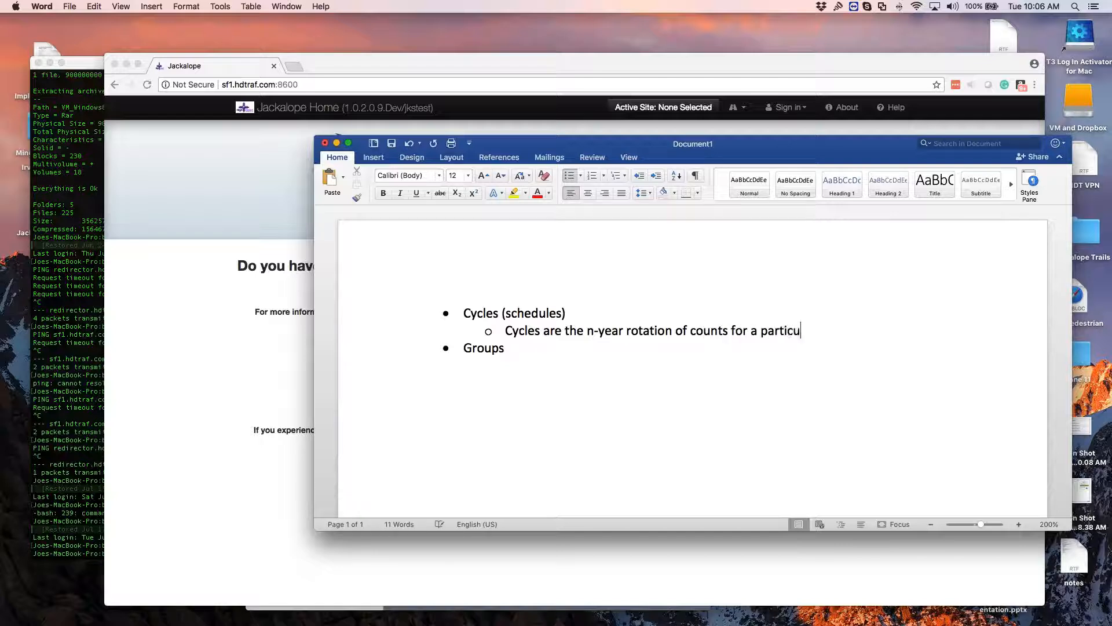
{"action": "type", "text": "lar type.  For example:"}
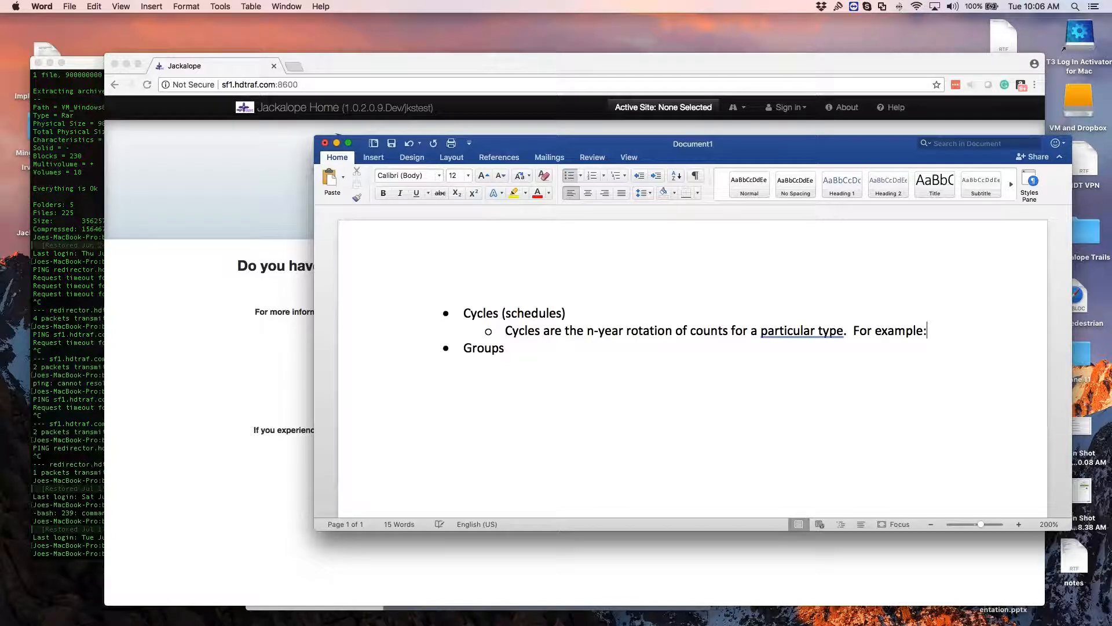
Step: Add two third-level examples under the cycle definition: "6-year classification count cycle" and "3-year volume count cycle"
{"action": "key", "text": "Return"}
{"action": "key", "text": "Tab"}
{"action": "type", "text": "6-ye"}
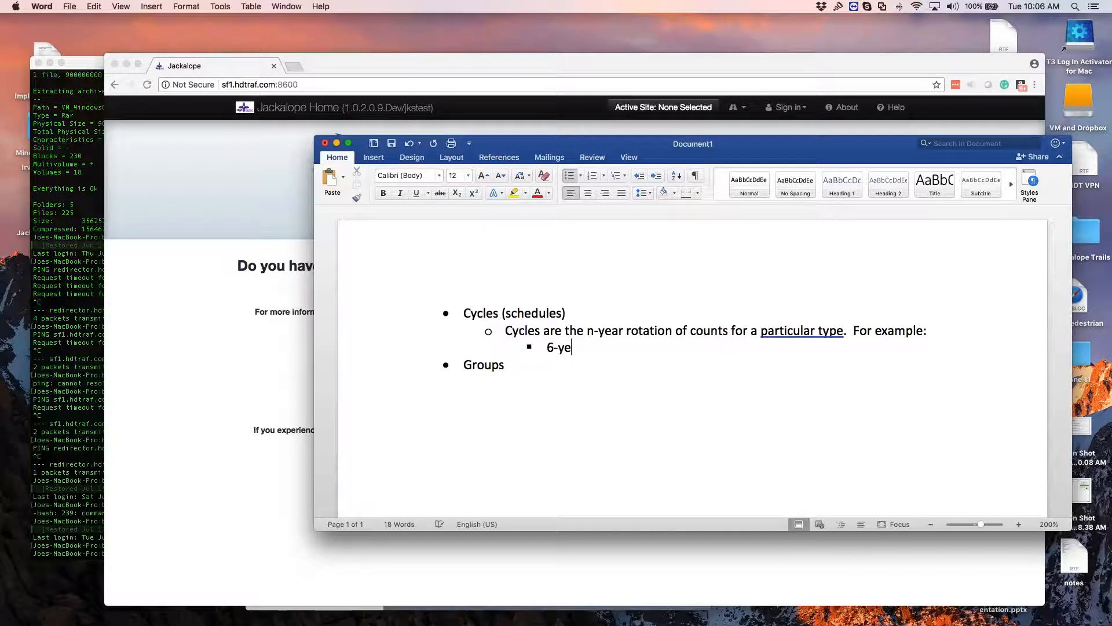
{"action": "type", "text": "ar classification count cycle"}
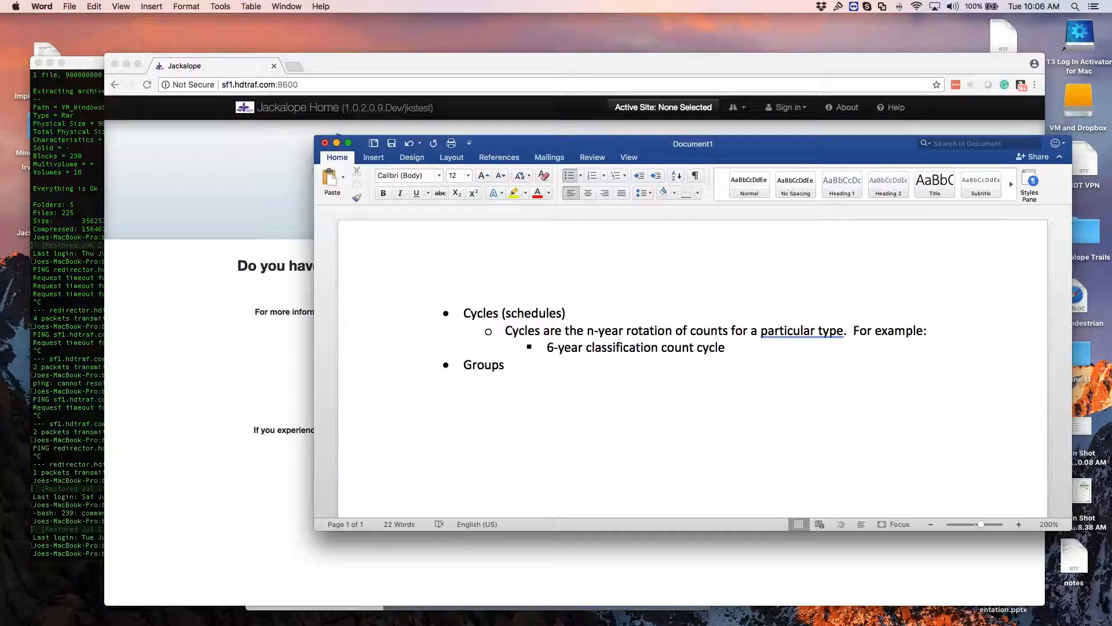
{"action": "key", "text": "Return"}
{"action": "type", "text": "3-year "}
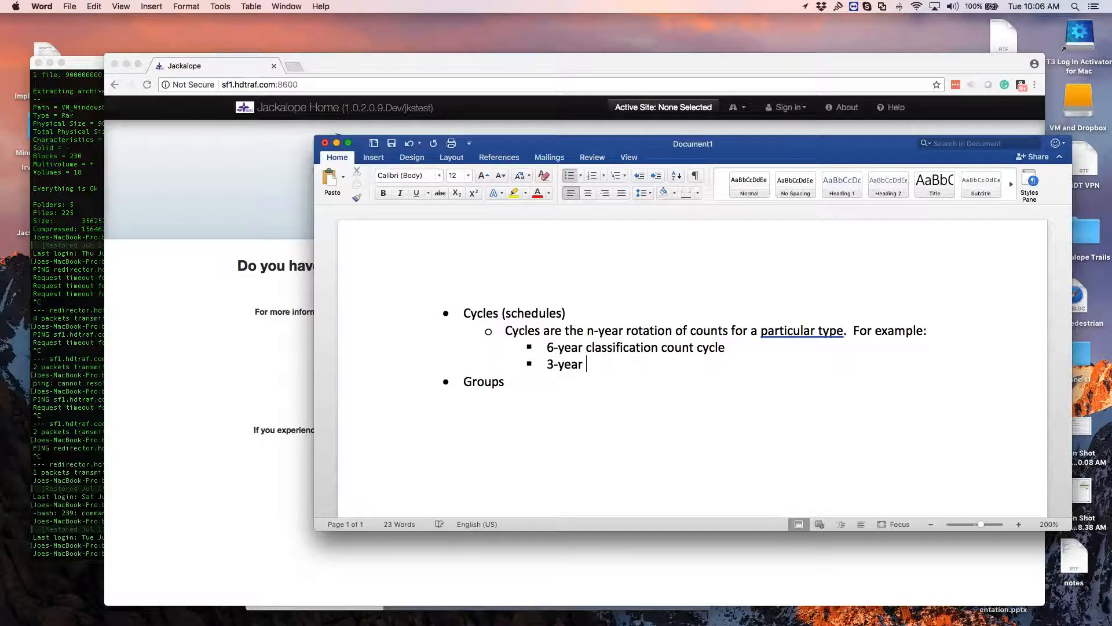
{"action": "type", "text": "volume count cycle"}
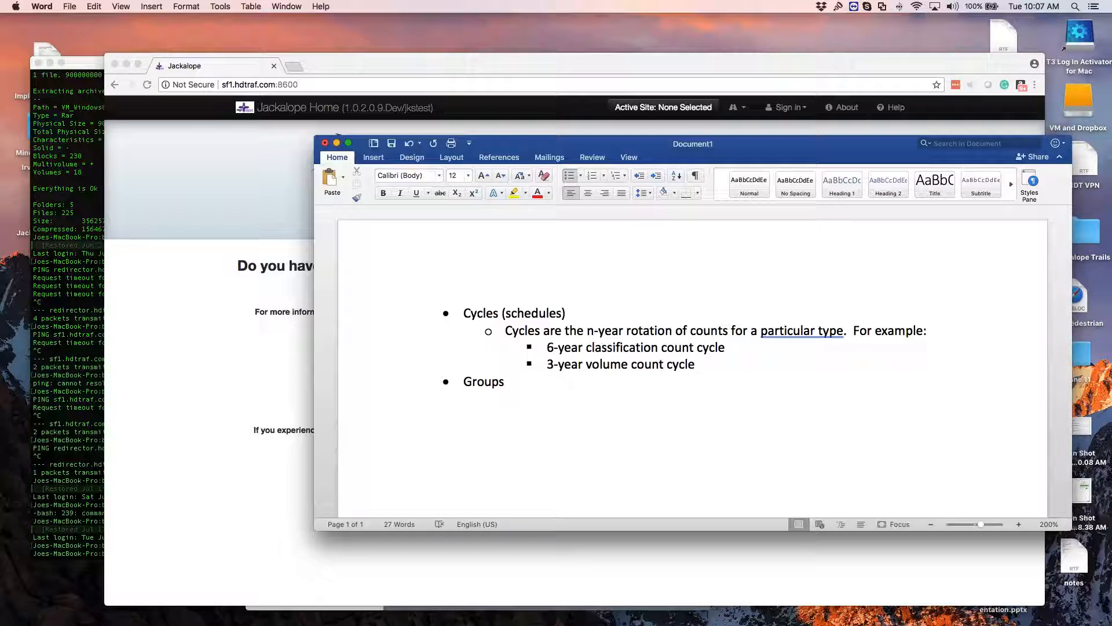
Step: Add a third cycle example reading "Census-year cycles (years ending in '9', '0', or '1')"
{"action": "key", "text": "Return"}
{"action": "type", "text": "C"}
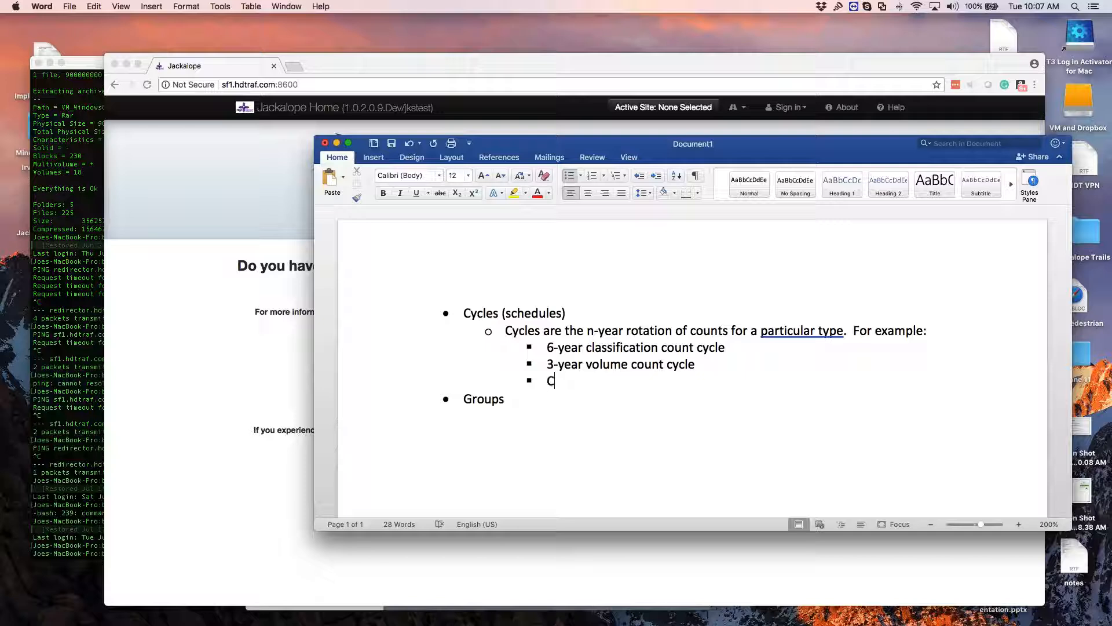
{"action": "type", "text": "ensus-year cycles (year"}
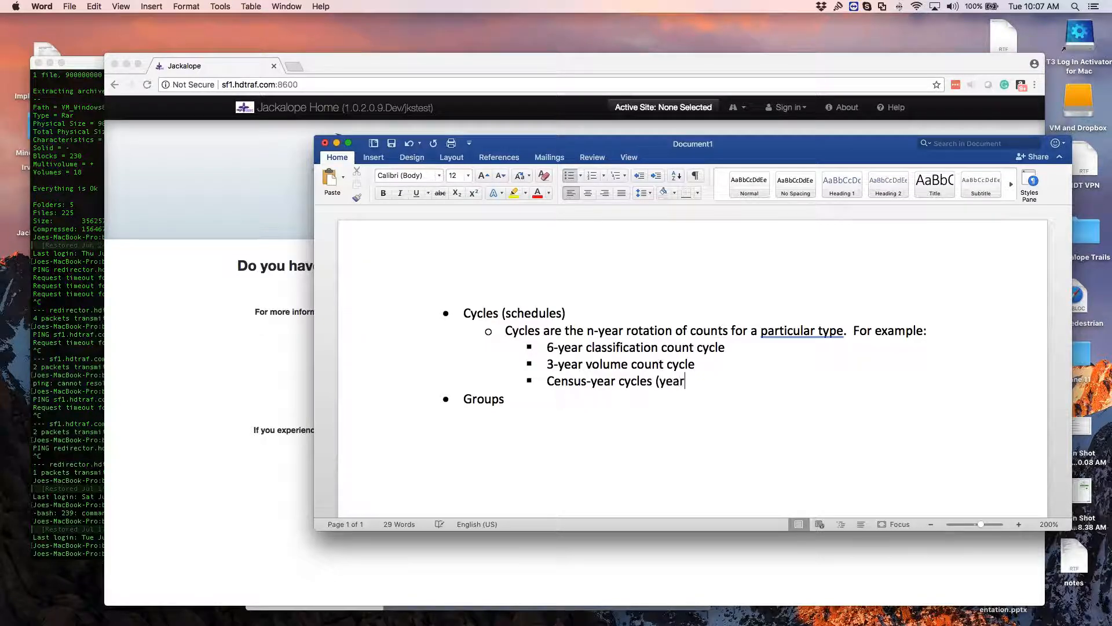
{"action": "type", "text": "s ending in '9', "}
{"action": "type", "text": "'0', "}
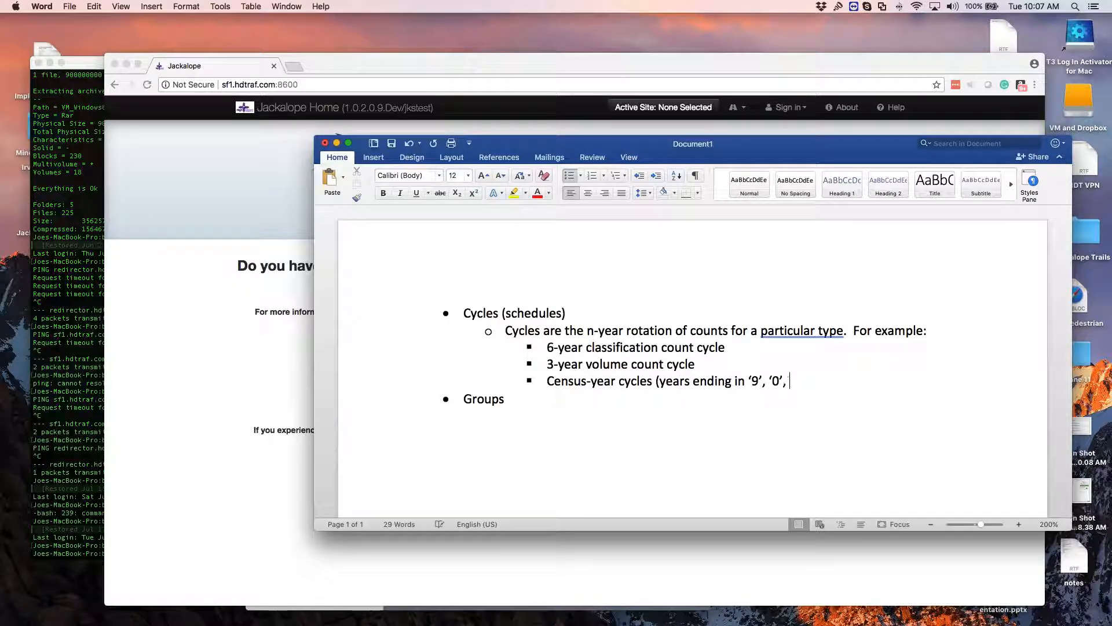
{"action": "type", "text": "or '1')"}
Step: Add a sub-bullet under Groups: "Within a cycle, you have n groups, where n is the cycle length. For example,"
{"action": "key", "text": "Down"}
{"action": "key", "text": "Return"}
{"action": "key", "text": "Tab"}
{"action": "type", "text": "Within a cycle"}
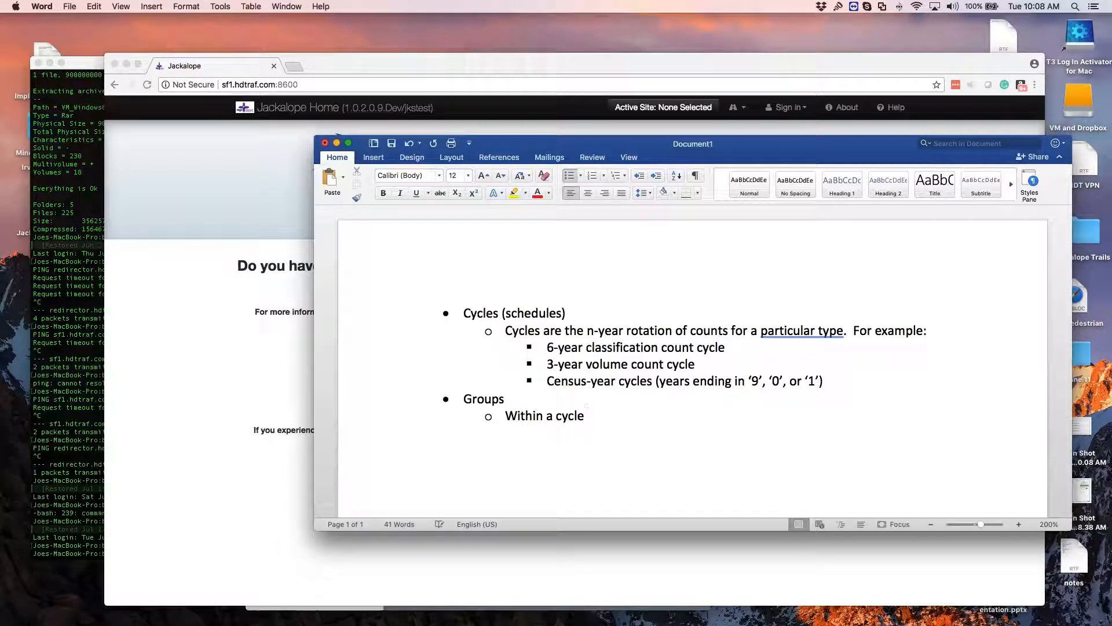
{"action": "type", "text": ", you have n groups, where "}
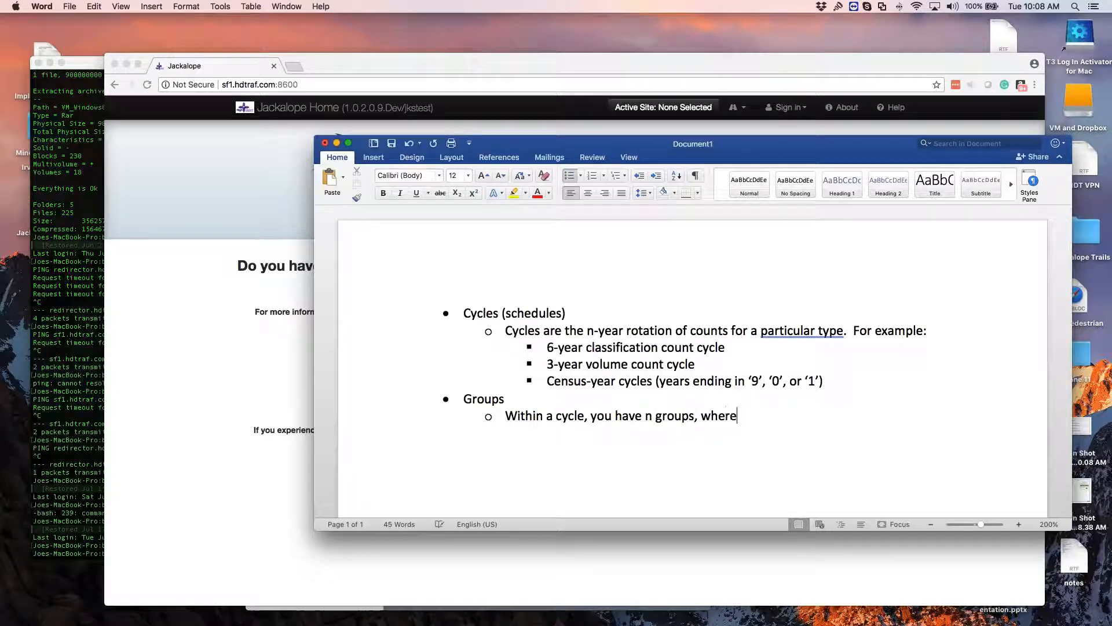
{"action": "type", "text": "n is the cycle len"}
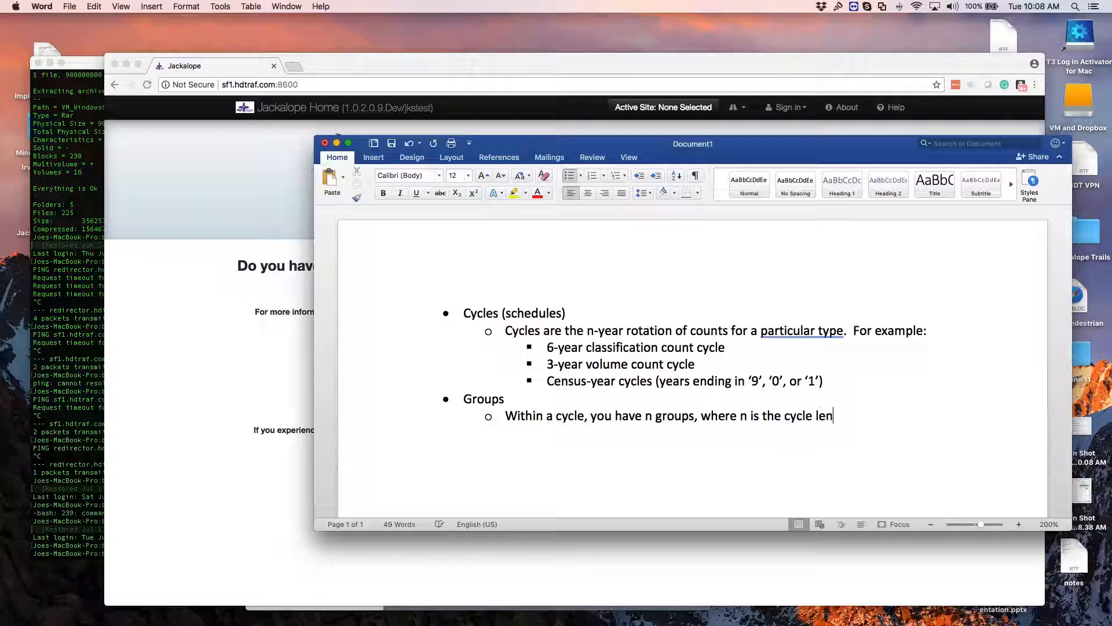
{"action": "type", "text": "gth.  For example,"}
Step: Add a third-level example under the Groups definition: "For a 6-year class cycles, you would have 6 groups."
{"action": "key", "text": "Return"}
{"action": "key", "text": "Tab"}
{"action": "type", "text": "For a 6-year cl"}
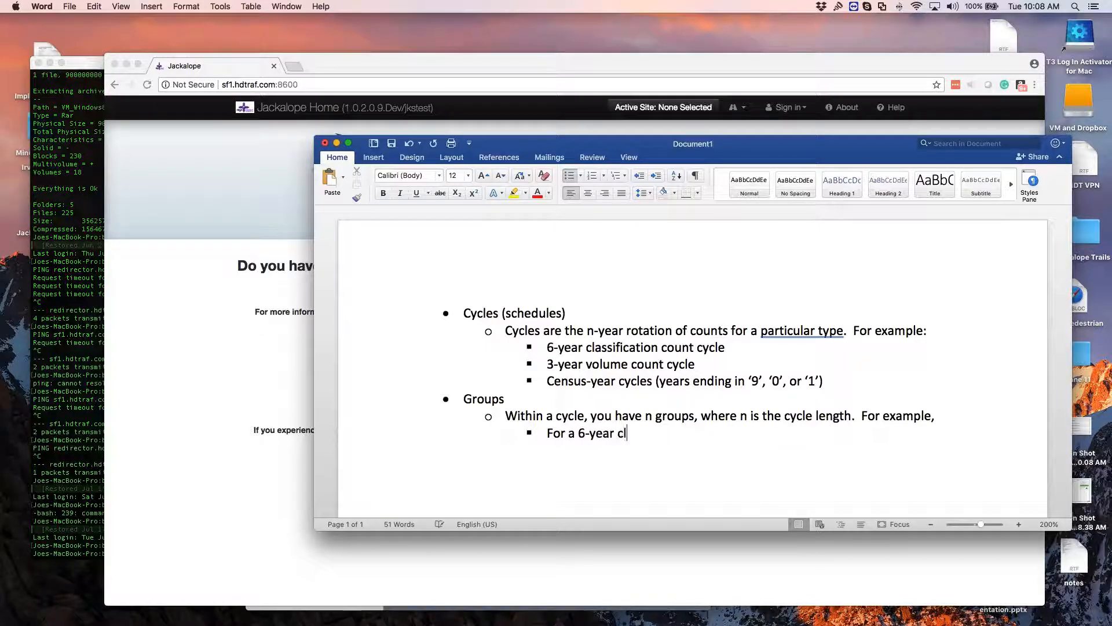
{"action": "type", "text": "ass cycles, you wo"}
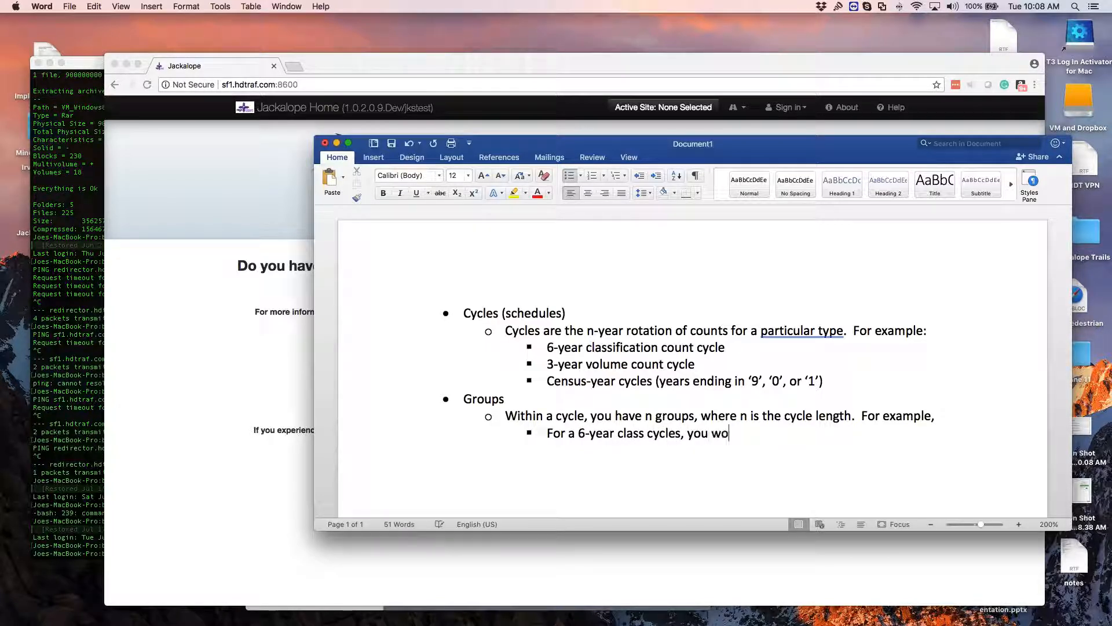
{"action": "type", "text": "uld have 6 groups."}
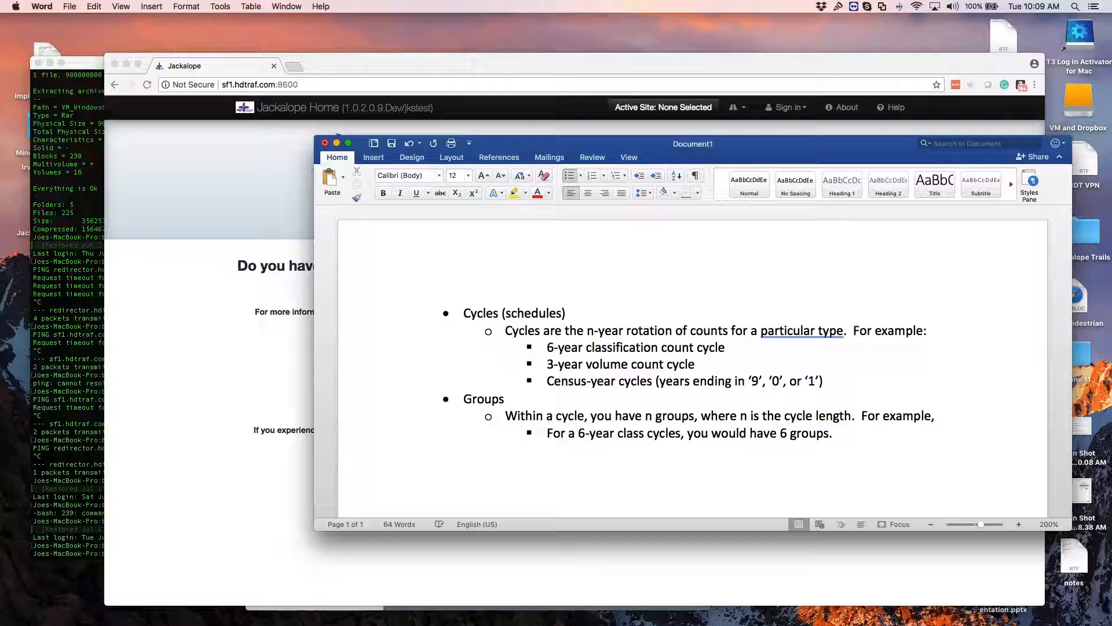
Step: Switch to Jackalope in Chrome, log in with the account e-mail and password, and dismiss the offer to save the password
{"action": "left_click", "coordinate": [709, 267]}
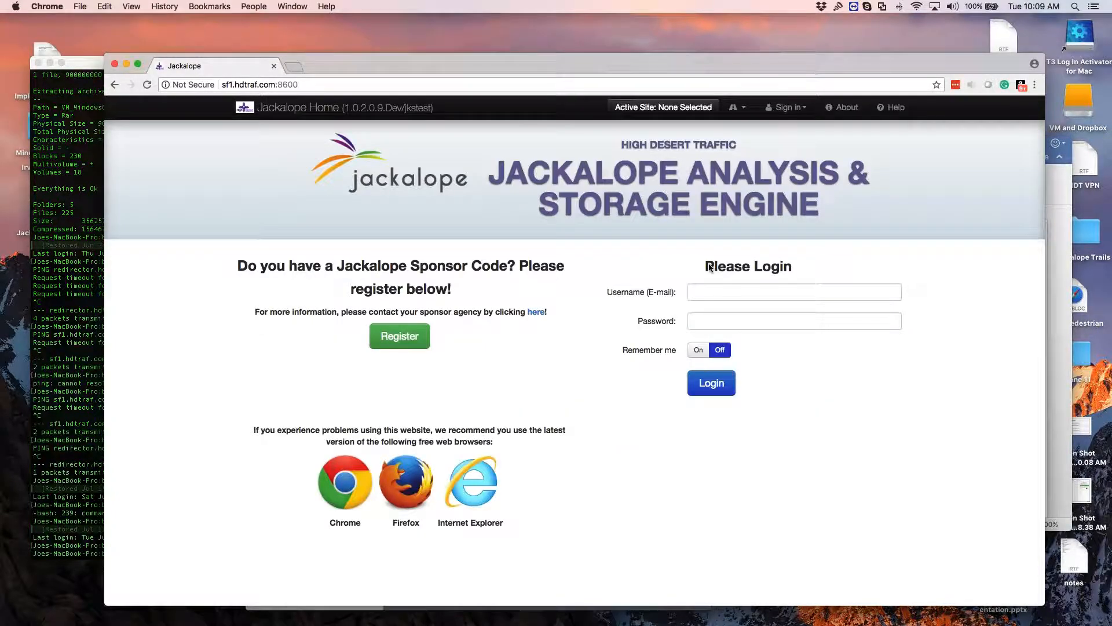
{"action": "left_click", "coordinate": [711, 292]}
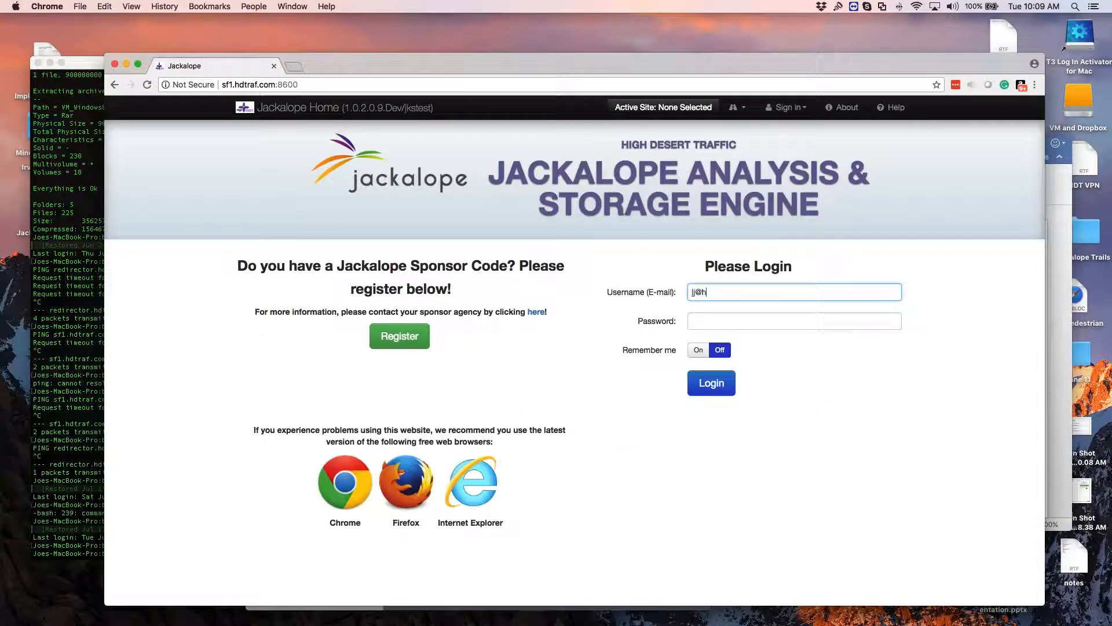
{"action": "key", "text": "Tab"}
{"action": "type", "text": "••••••"}
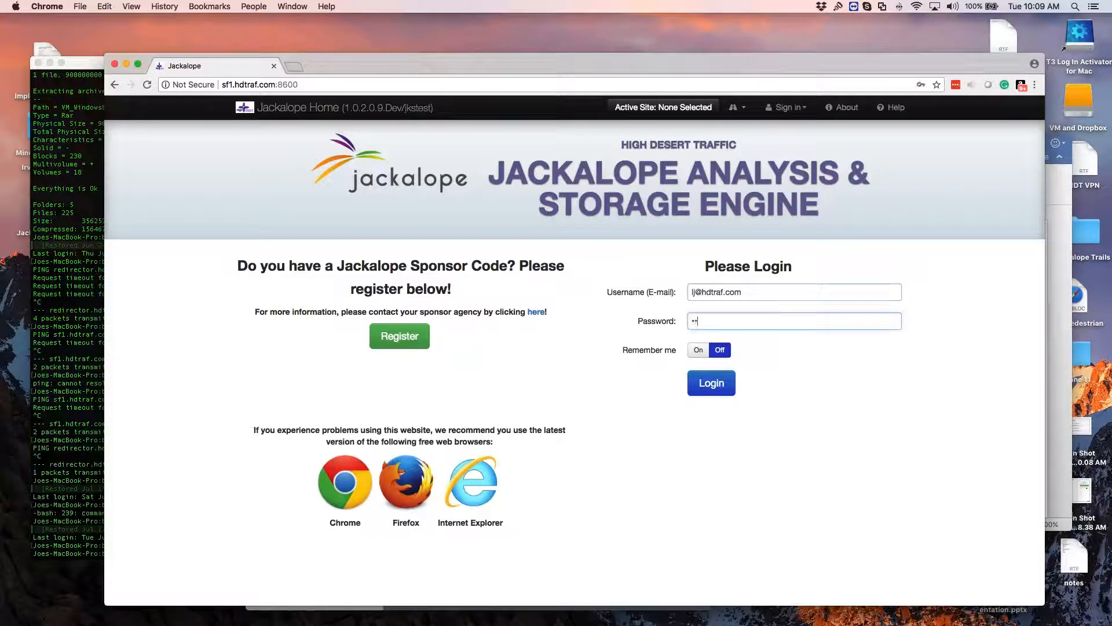
{"action": "key", "text": "Return"}
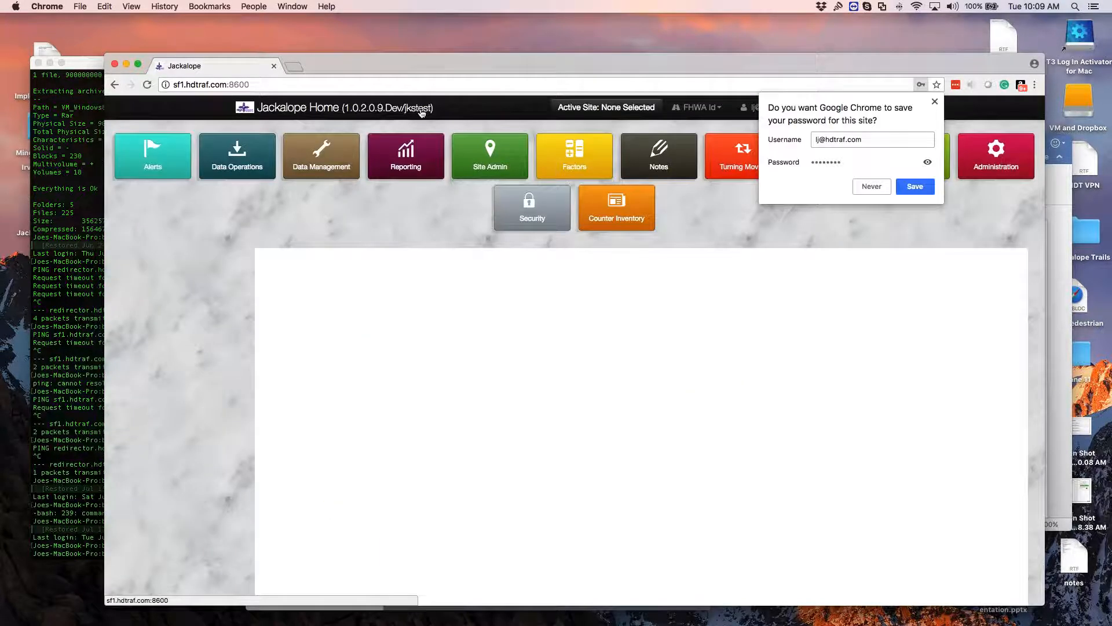
{"action": "left_click", "coordinate": [935, 102]}
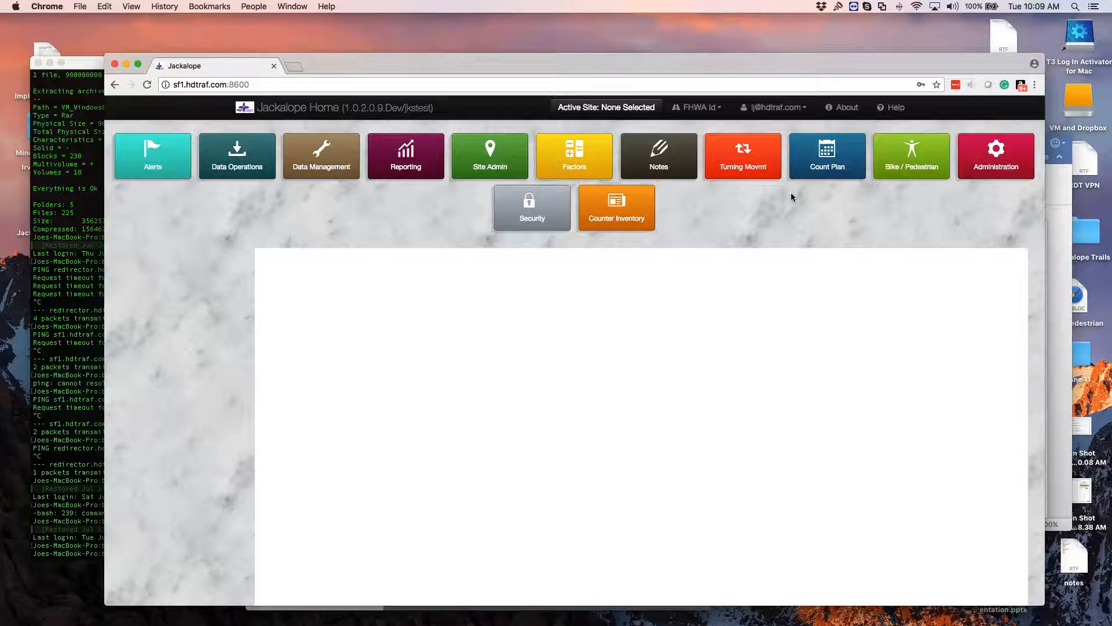
Step: Show the Count Plan's list of cycles and examine the cycle lengths of Class and Weight and the other cycles
{"action": "left_click", "coordinate": [825, 168]}
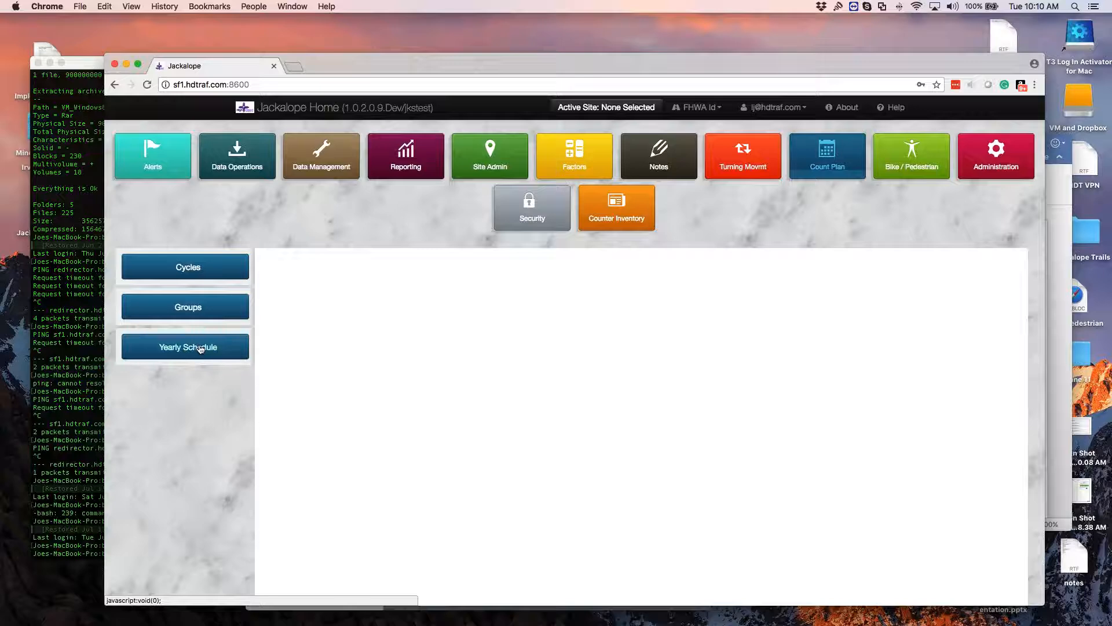
{"action": "left_click", "coordinate": [202, 264]}
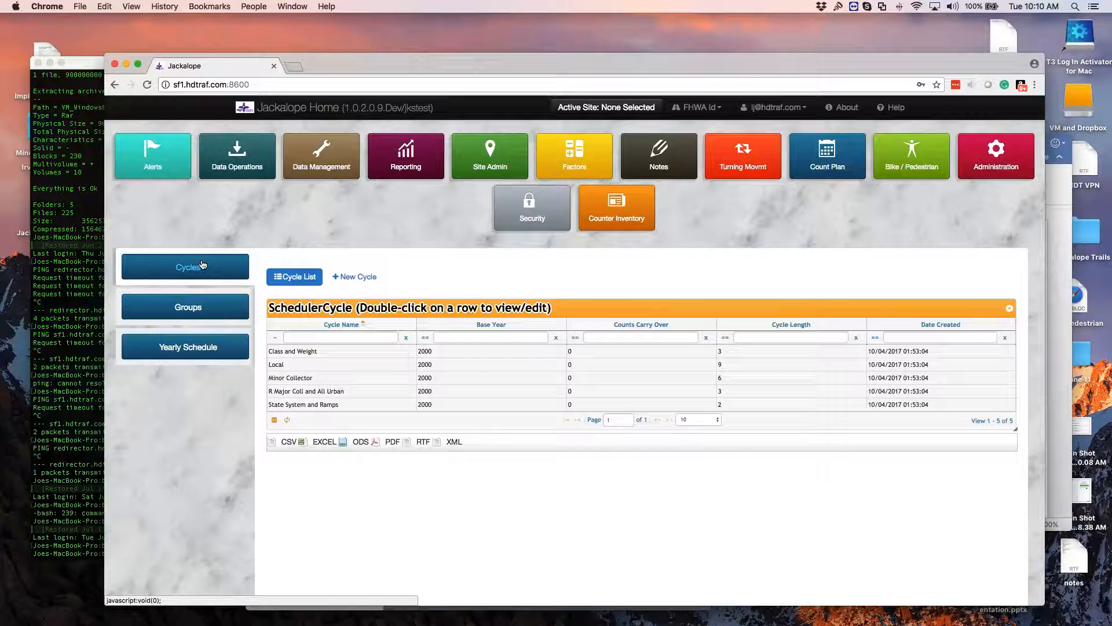
{"action": "scroll", "coordinate": [202, 265], "scroll_direction": "down", "scroll_amount": 2}
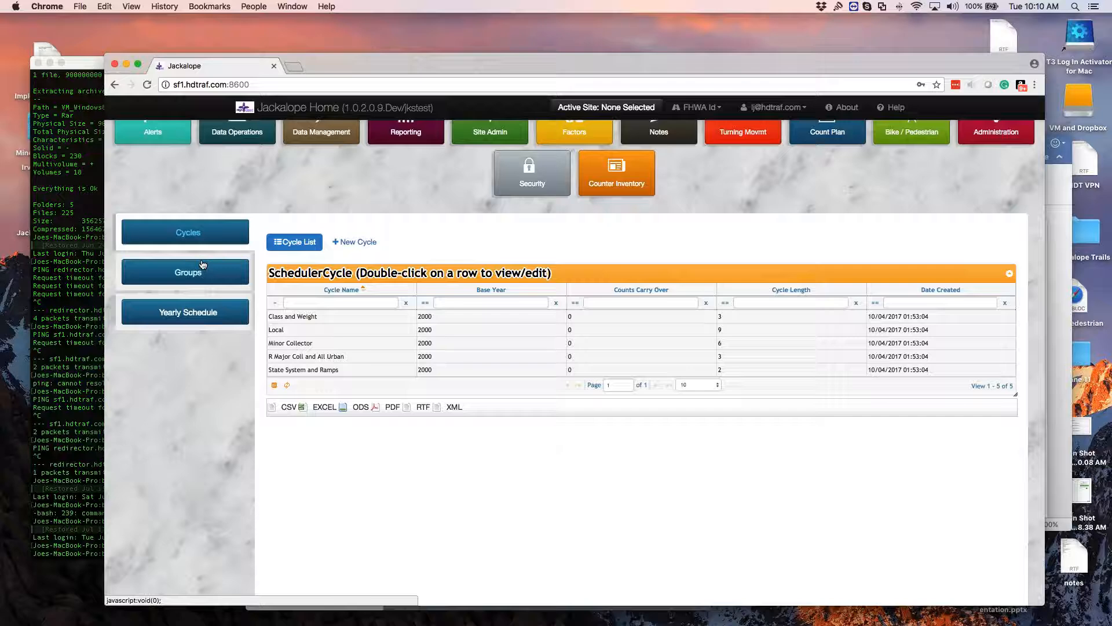
{"action": "left_click", "coordinate": [325, 317]}
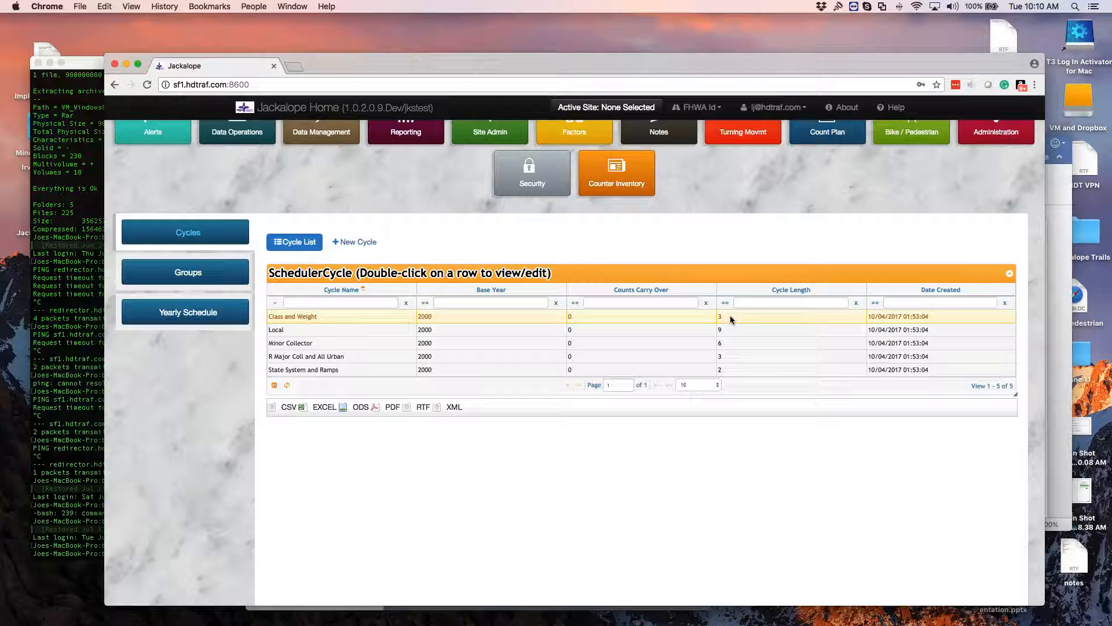
{"action": "left_click", "coordinate": [734, 330]}
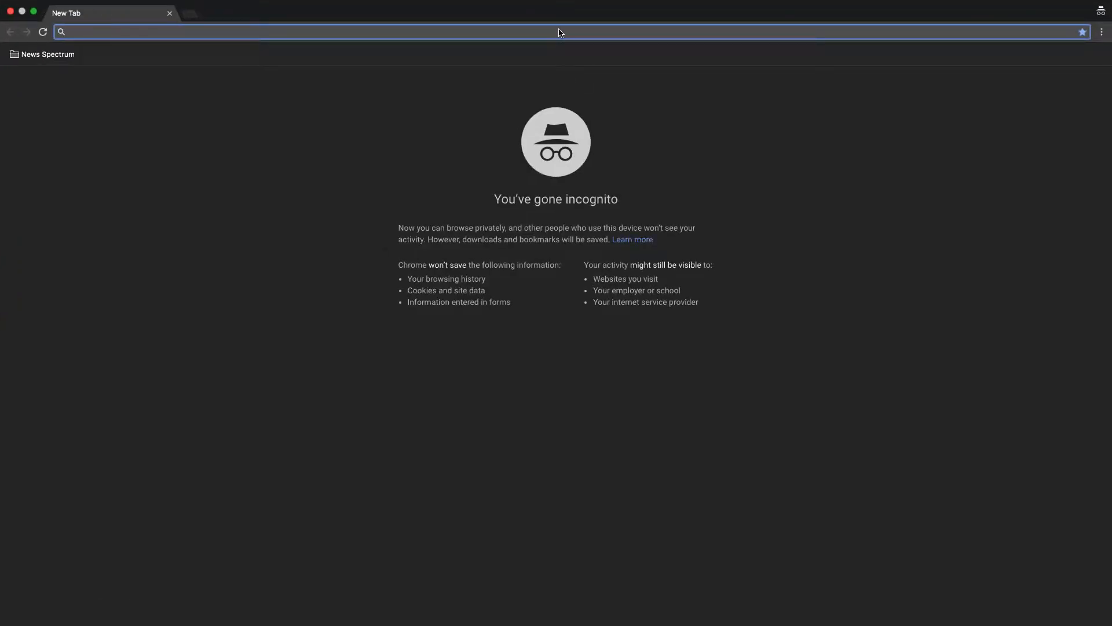
Step: Open jmnconvtest.hdtraf.com in an incognito window and log in with the saved account e-mail
{"action": "type", "text": "jmncon"}
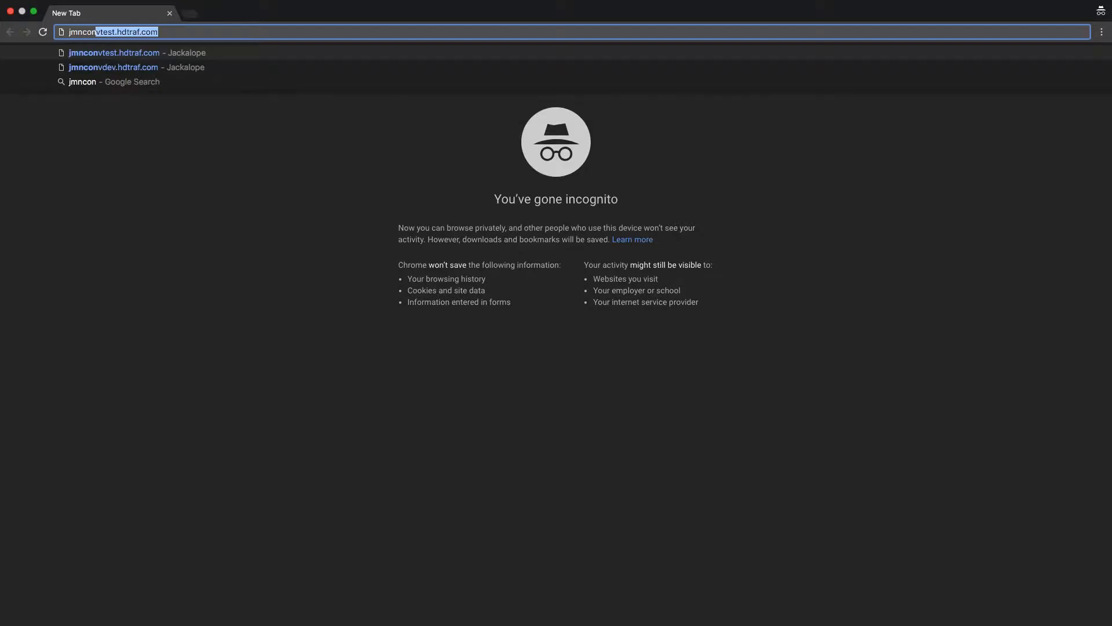
{"action": "key", "text": "Return"}
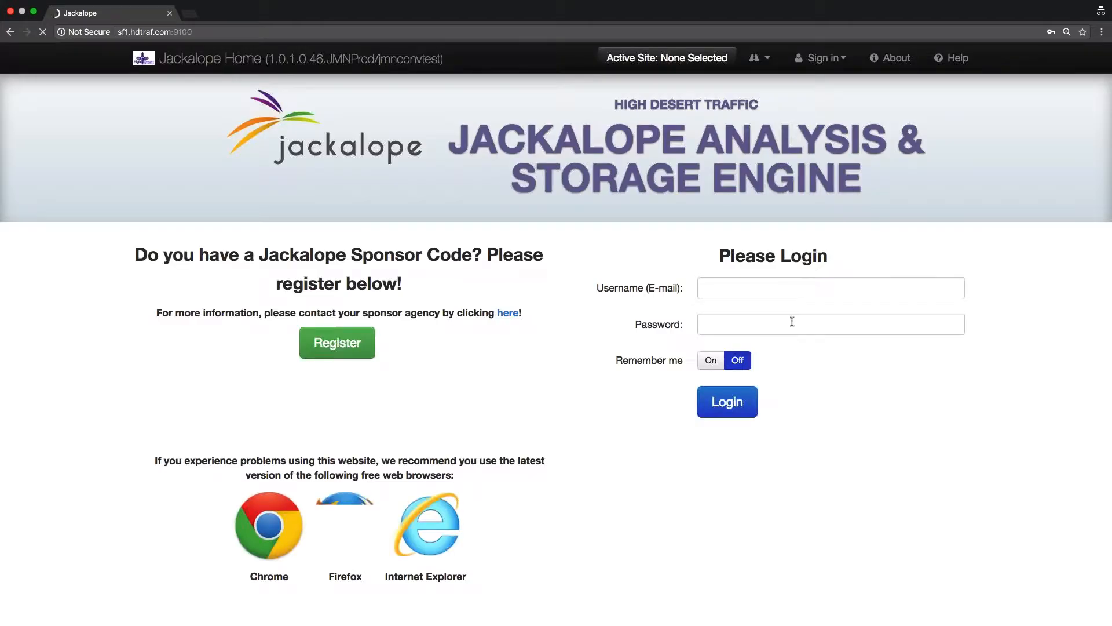
{"action": "left_click", "coordinate": [785, 289]}
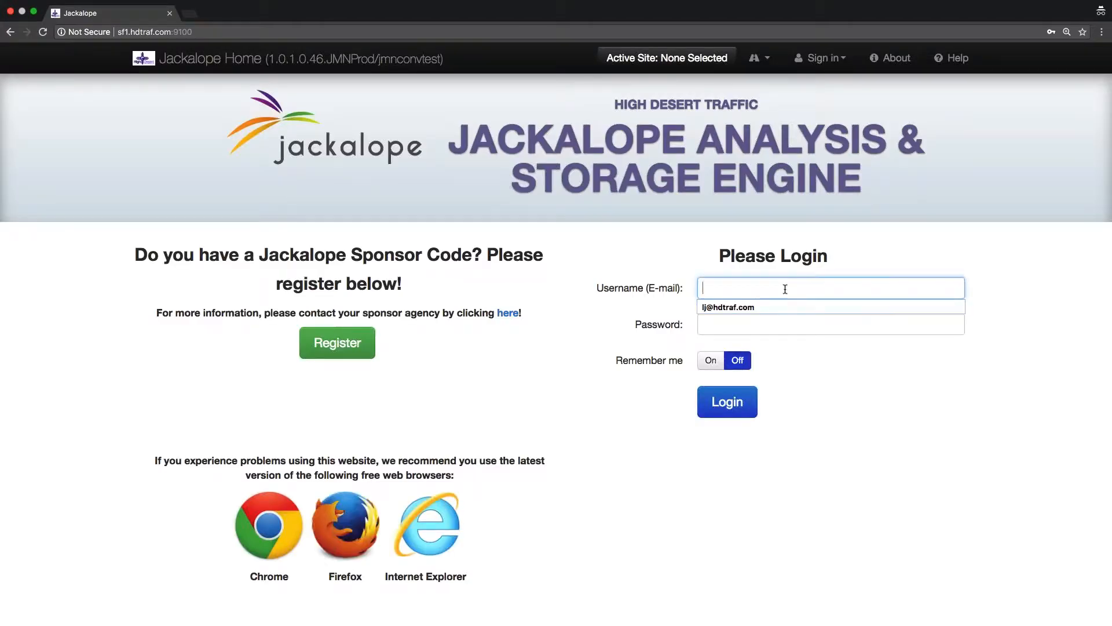
{"action": "key", "text": "Down"}
{"action": "key", "text": "Return"}
{"action": "left_click", "coordinate": [736, 406]}
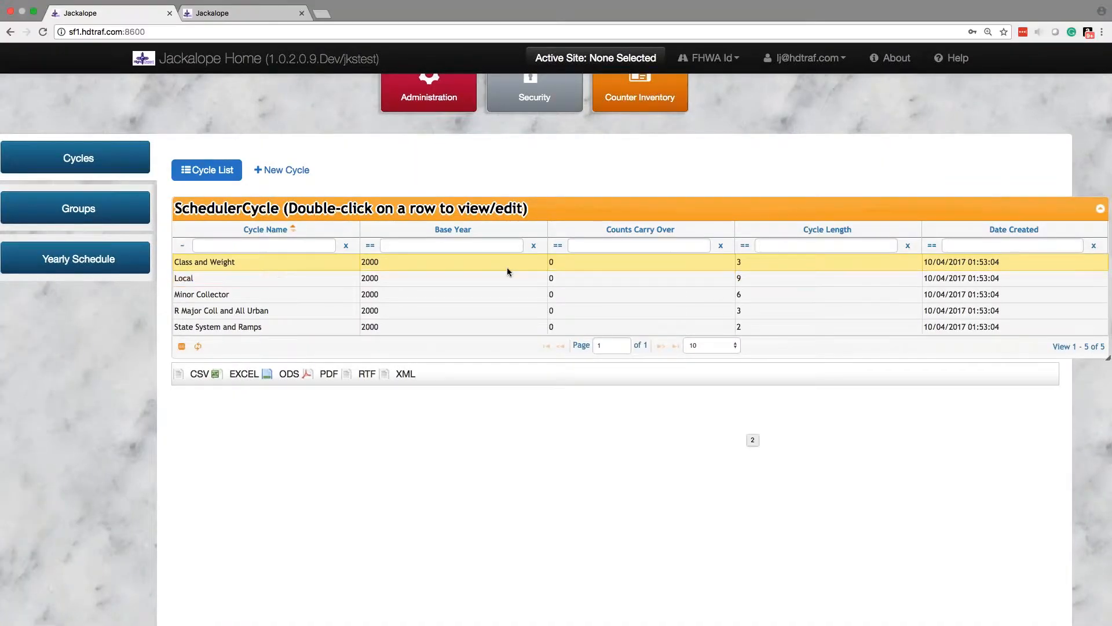
Step: Open the Class and Weight cycle from the cycle list for editing
{"action": "double_click", "coordinate": [486, 269]}
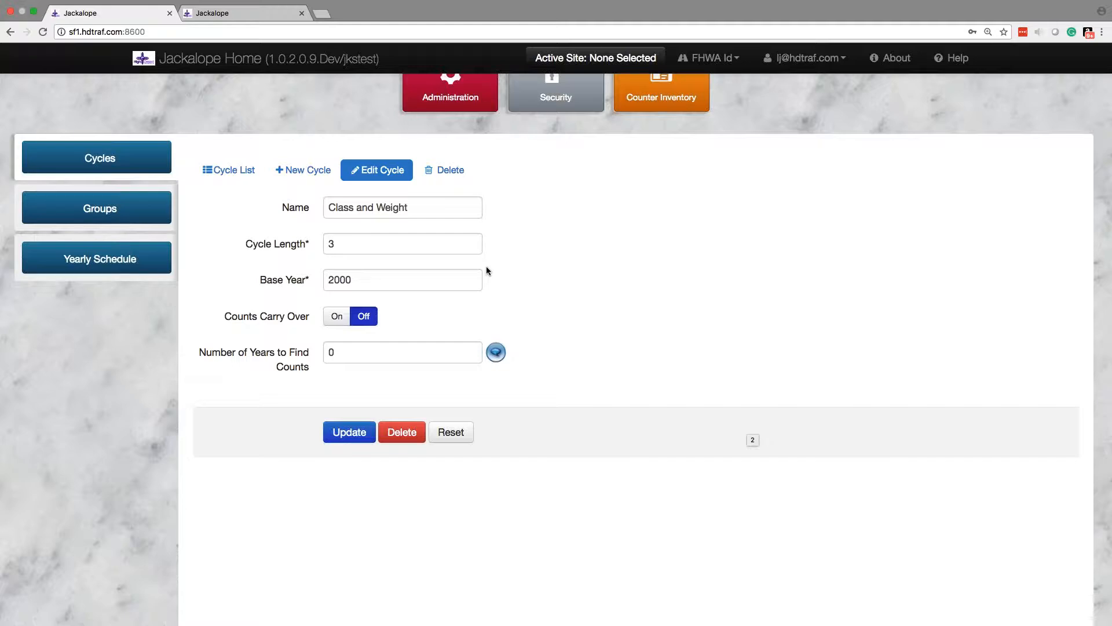
Step: Examine the Class and Weight cycle's name, length, base year, carry-over setting and the help for the number of years to find counts
{"action": "left_click_drag", "start_coordinate": [422, 206], "coordinate": [325, 206]}
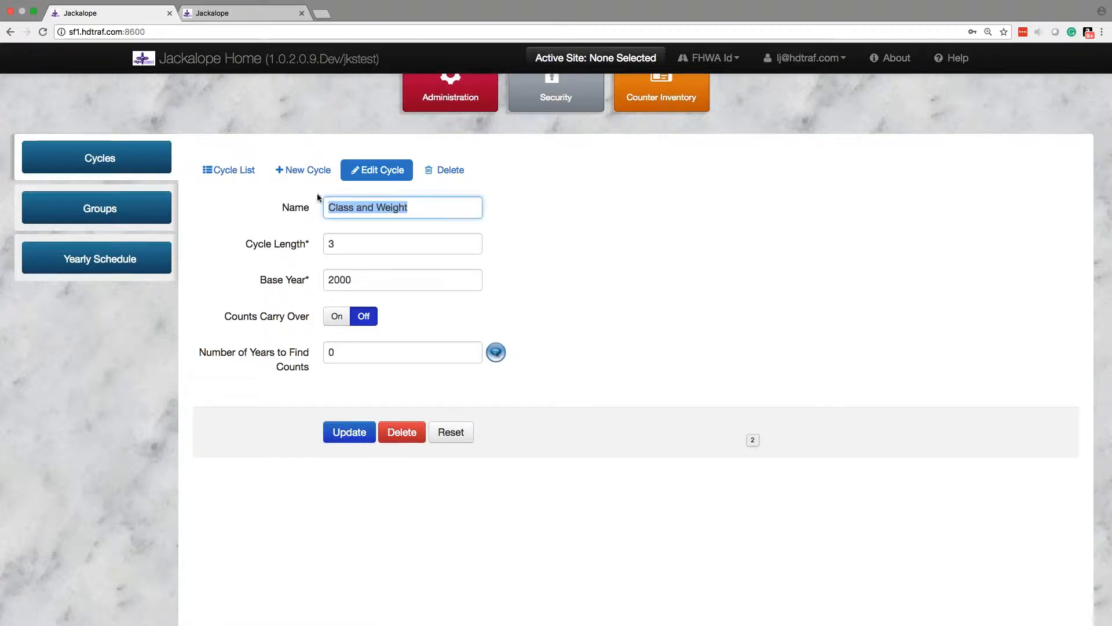
{"action": "left_click", "coordinate": [352, 244]}
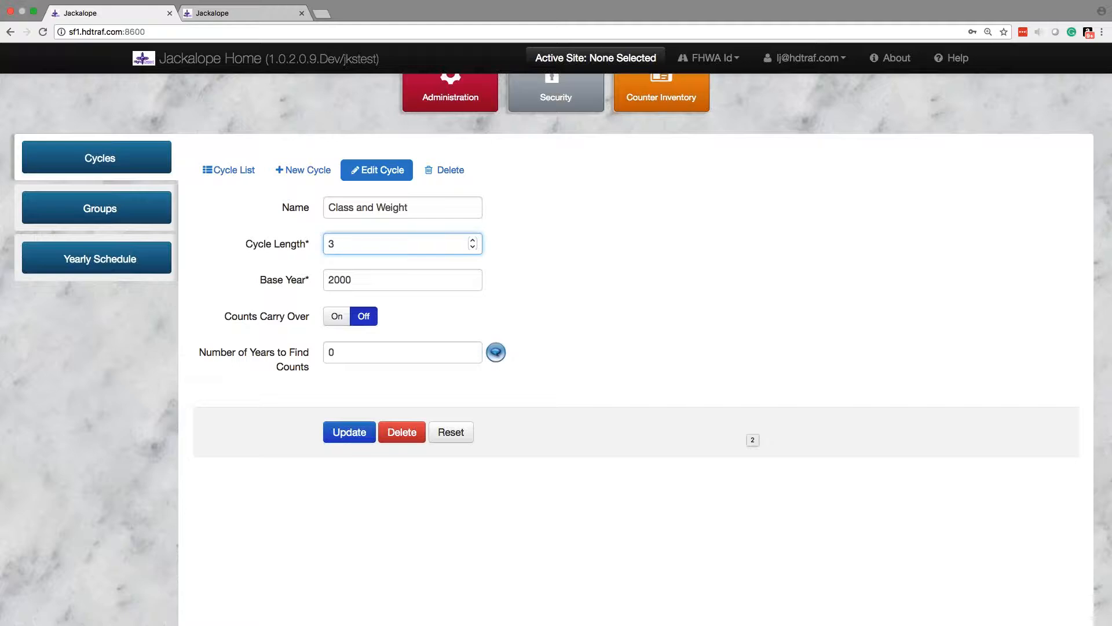
{"action": "left_click", "coordinate": [371, 278]}
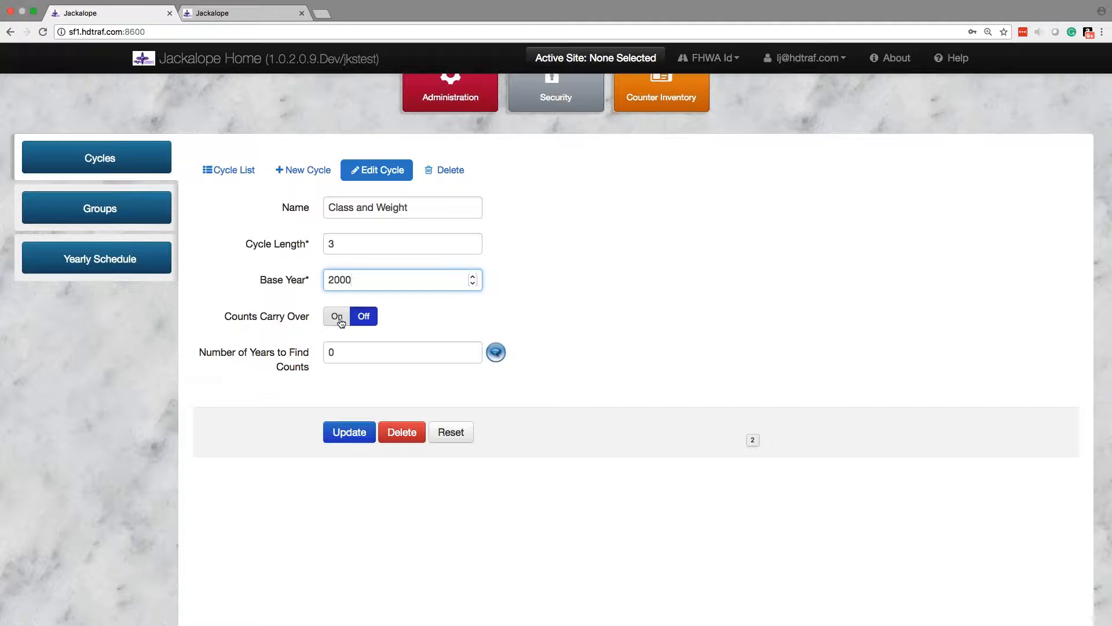
{"action": "mouse_move", "coordinate": [496, 352]}
{"action": "left_click", "coordinate": [363, 355]}
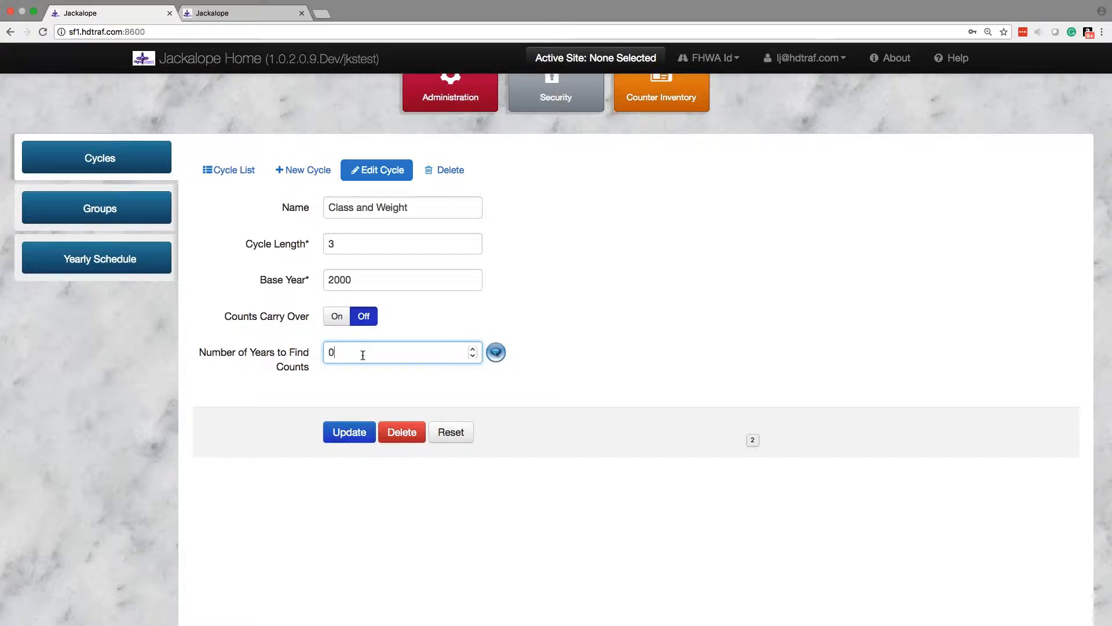
Step: Set the Class and Weight cycle's Number of Years to Find Counts to 1
{"action": "double_click", "coordinate": [331, 352]}
{"action": "left_click", "coordinate": [335, 353]}
{"action": "key", "text": "BackSpace"}
{"action": "type", "text": "1"}
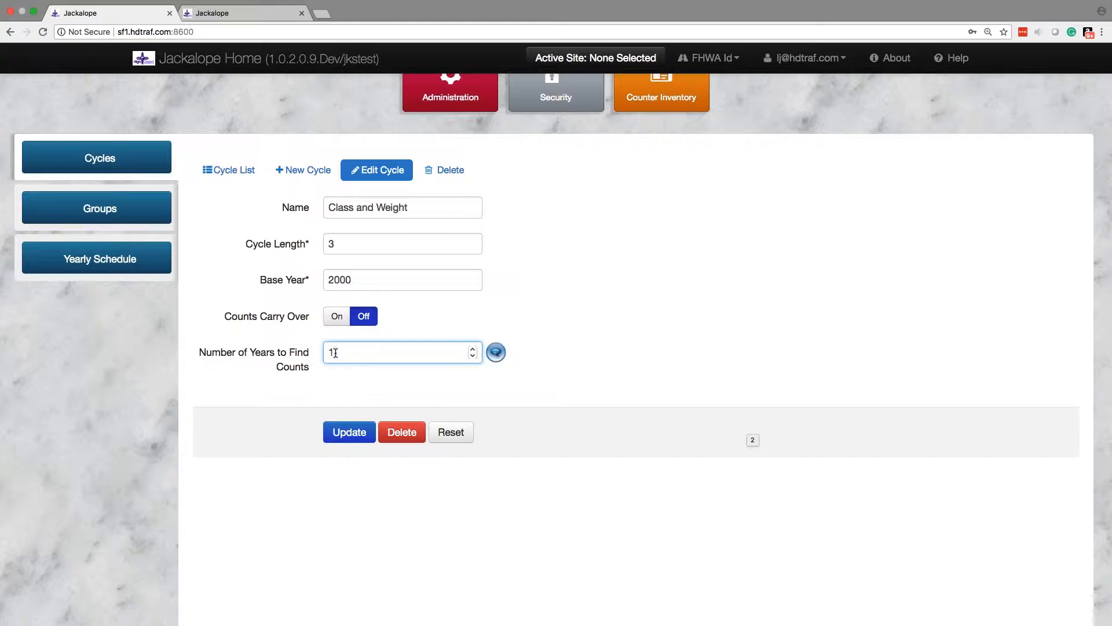
Step: Show the count plan's list of groups, filtered to those whose Cycle ID equals "Class and Weight"
{"action": "left_click", "coordinate": [100, 208]}
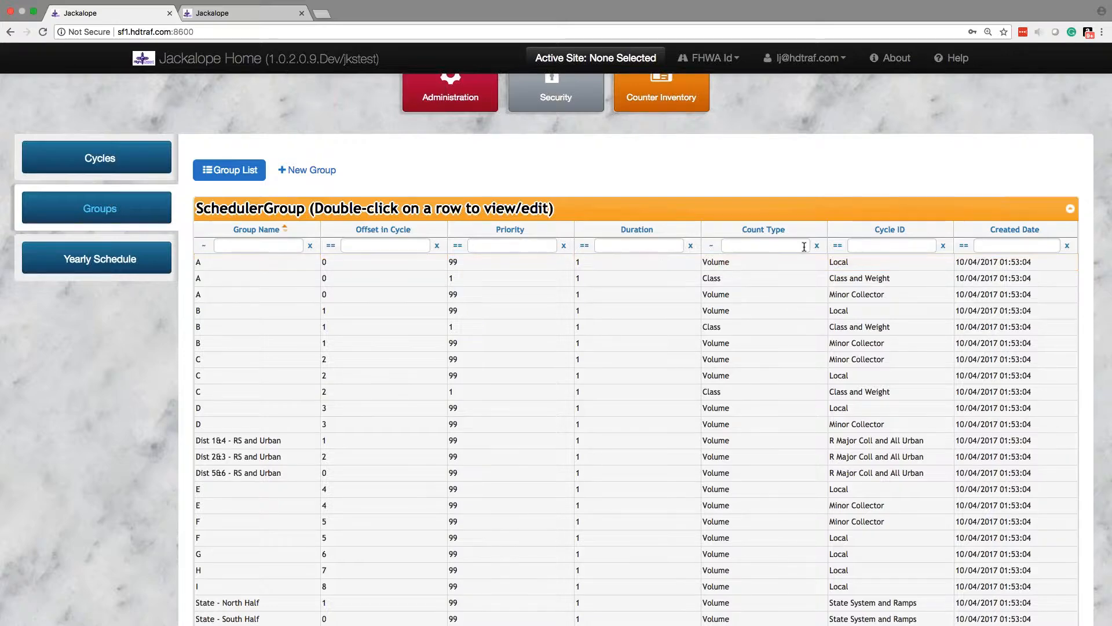
{"action": "left_click", "coordinate": [892, 246]}
{"action": "type", "text": "class"}
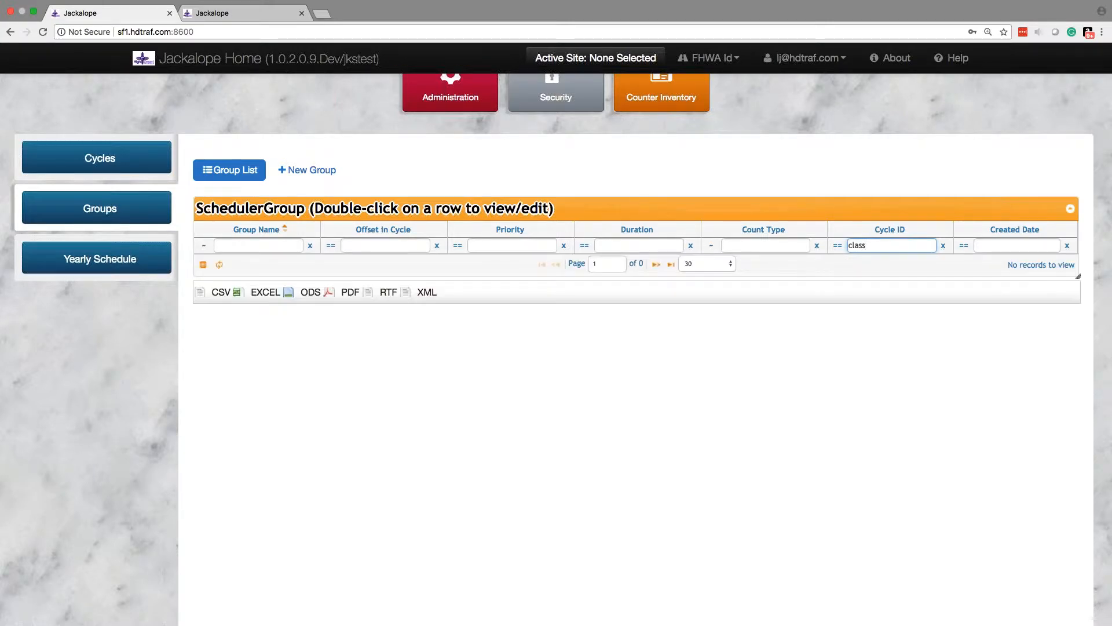
{"action": "left_click", "coordinate": [838, 246]}
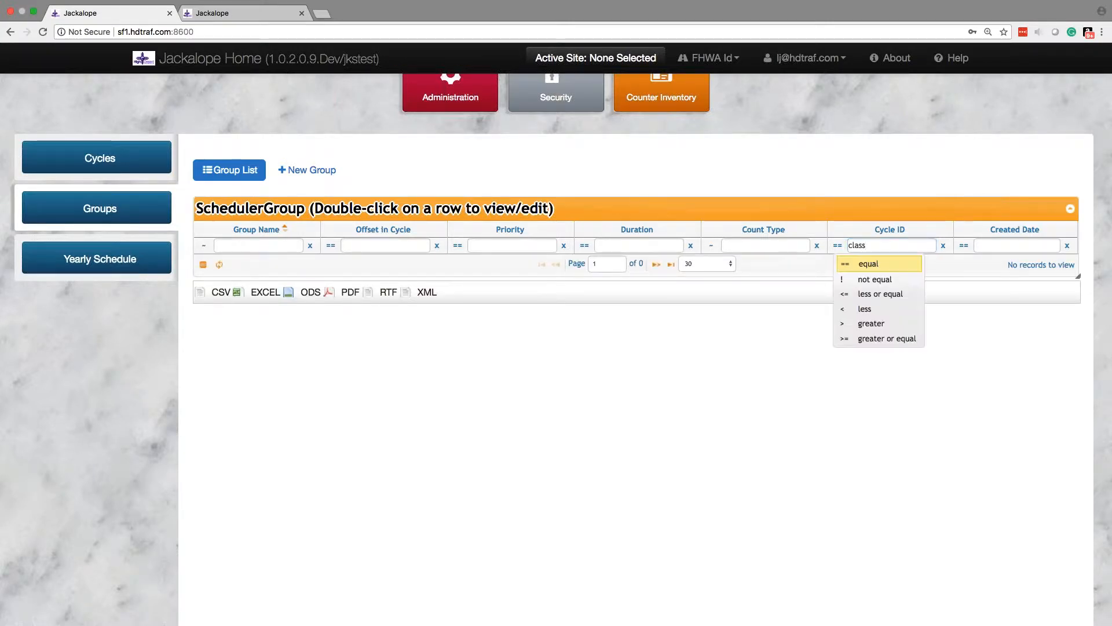
{"action": "double_click", "coordinate": [877, 242]}
{"action": "type", "text": "Class and Weight"}
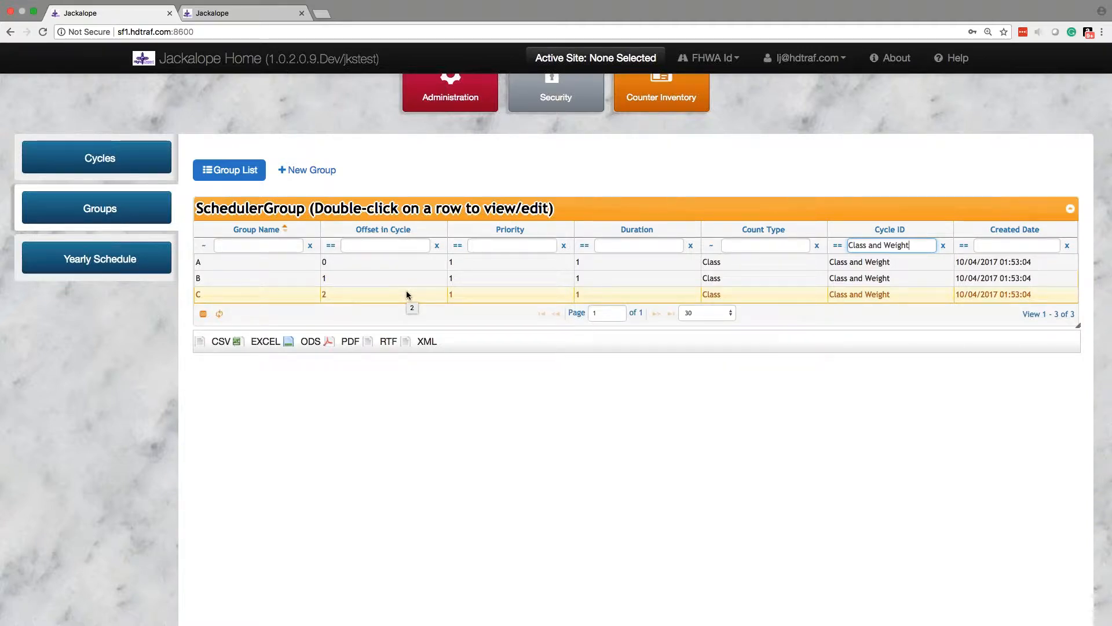
Step: Open group B of the Class and Weight cycle for editing and review its cycle and name
{"action": "double_click", "coordinate": [244, 279]}
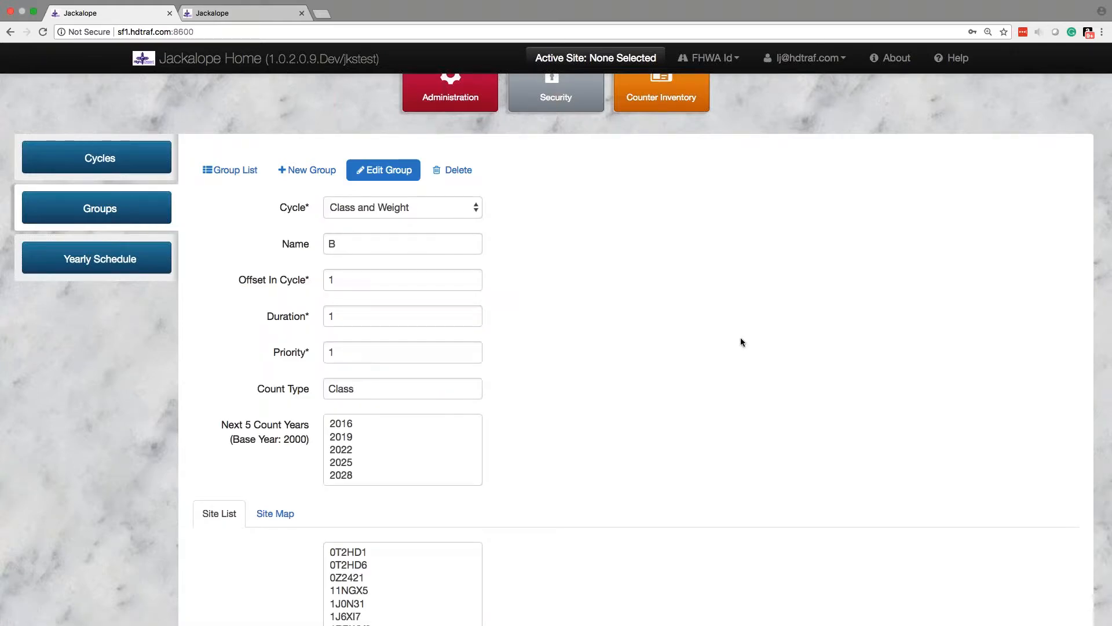
{"action": "scroll", "coordinate": [742, 342], "scroll_direction": "down", "scroll_amount": 3}
{"action": "scroll", "coordinate": [741, 342], "scroll_direction": "up", "scroll_amount": 3}
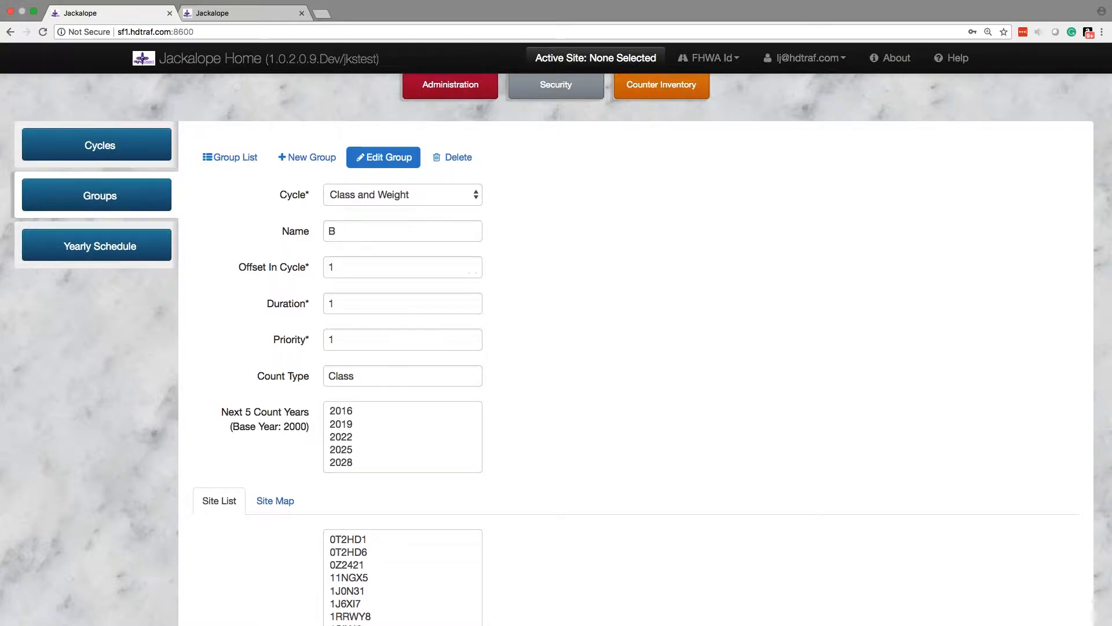
{"action": "left_click", "coordinate": [409, 198]}
{"action": "left_click", "coordinate": [648, 233]}
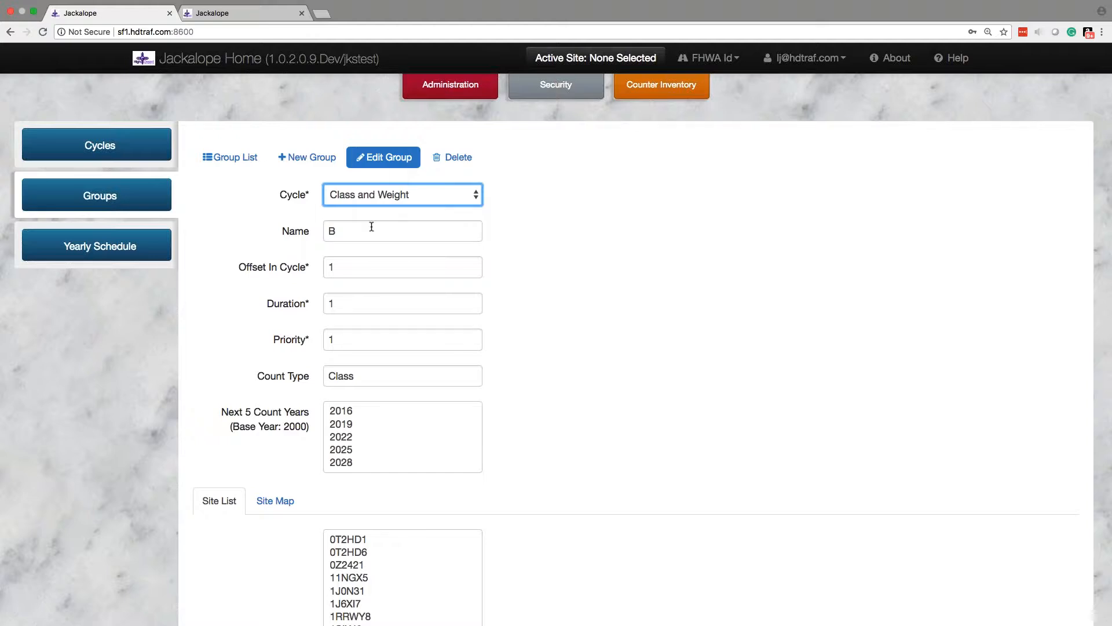
{"action": "double_click", "coordinate": [343, 231]}
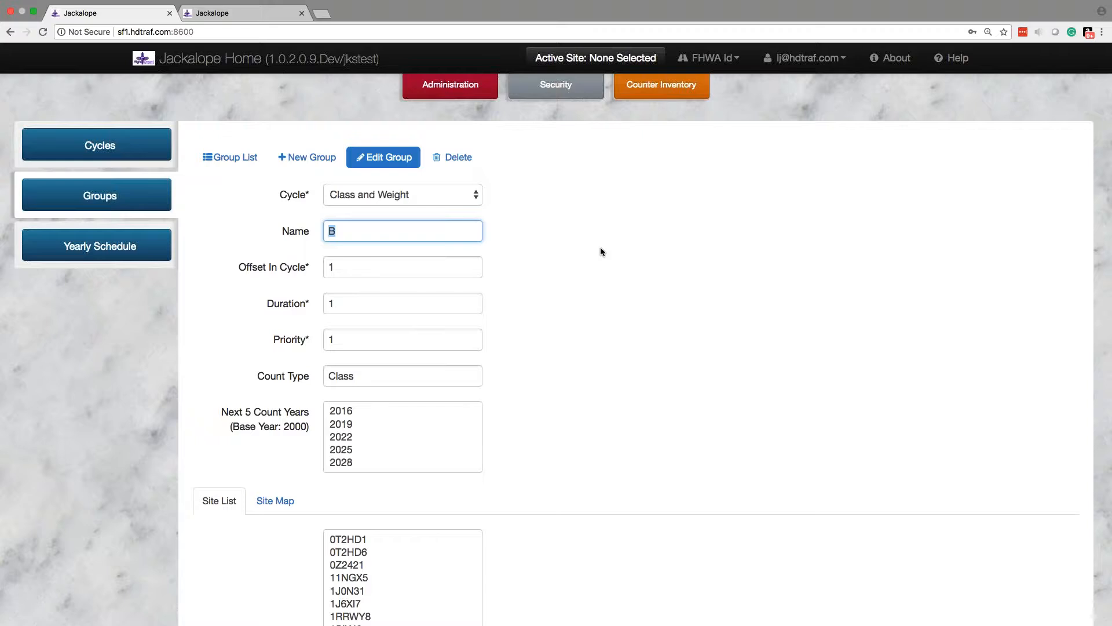
{"action": "left_click", "coordinate": [383, 223]}
Step: Set group B's Offset In Cycle to 0 to recalculate its next count years
{"action": "left_click", "coordinate": [362, 267]}
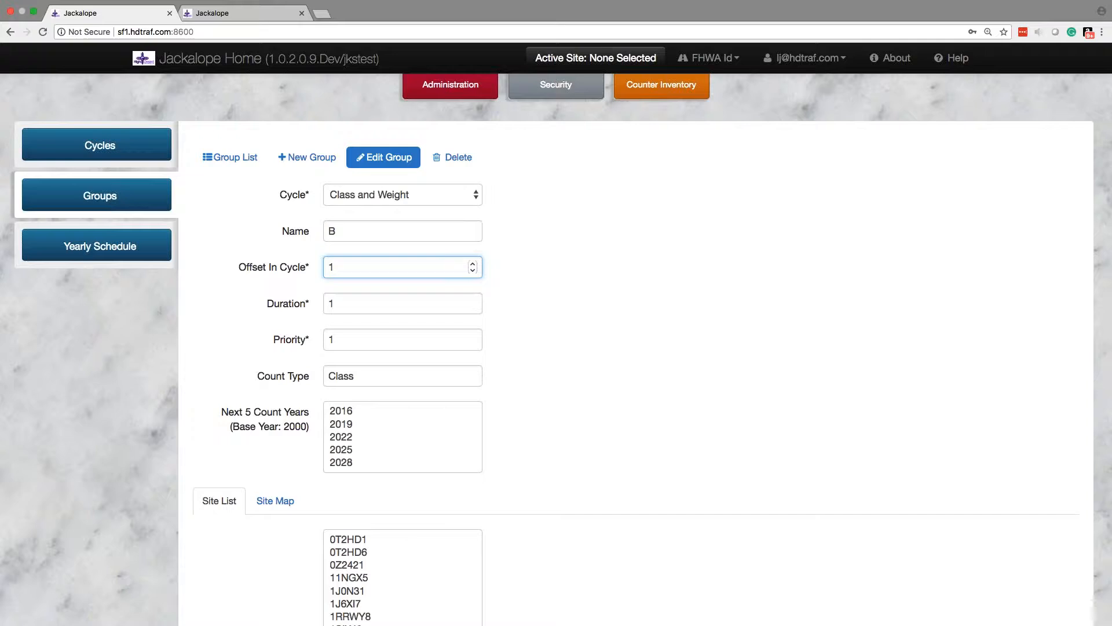
{"action": "key", "text": "BackSpace"}
{"action": "type", "text": "0"}
{"action": "key", "text": "Tab"}
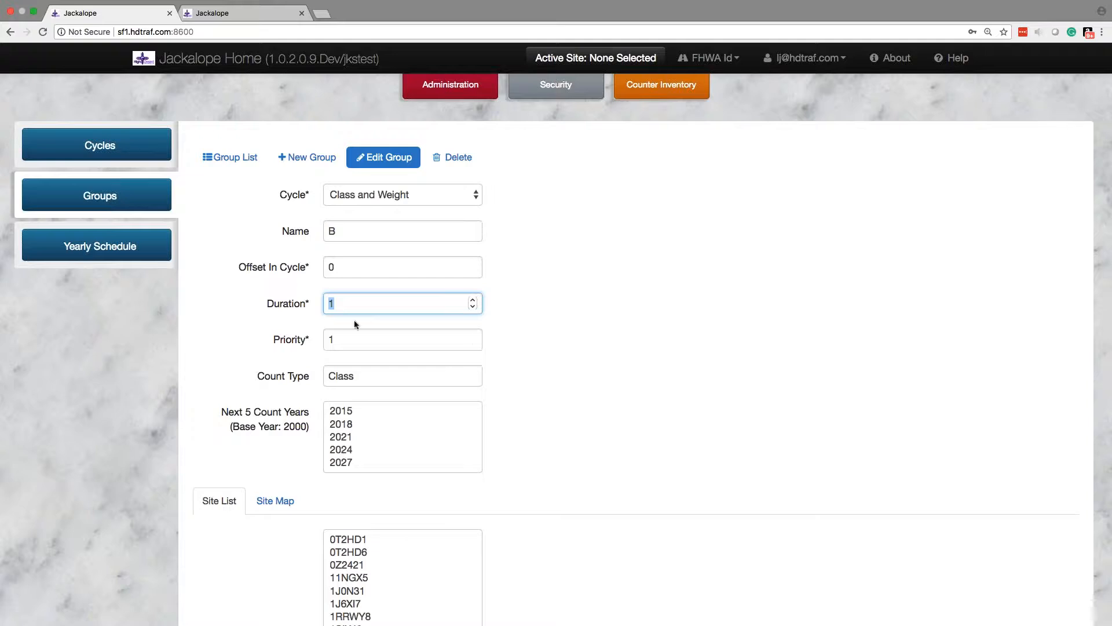
Step: Set group B's Offset In Cycle back to 1
{"action": "left_click", "coordinate": [341, 269]}
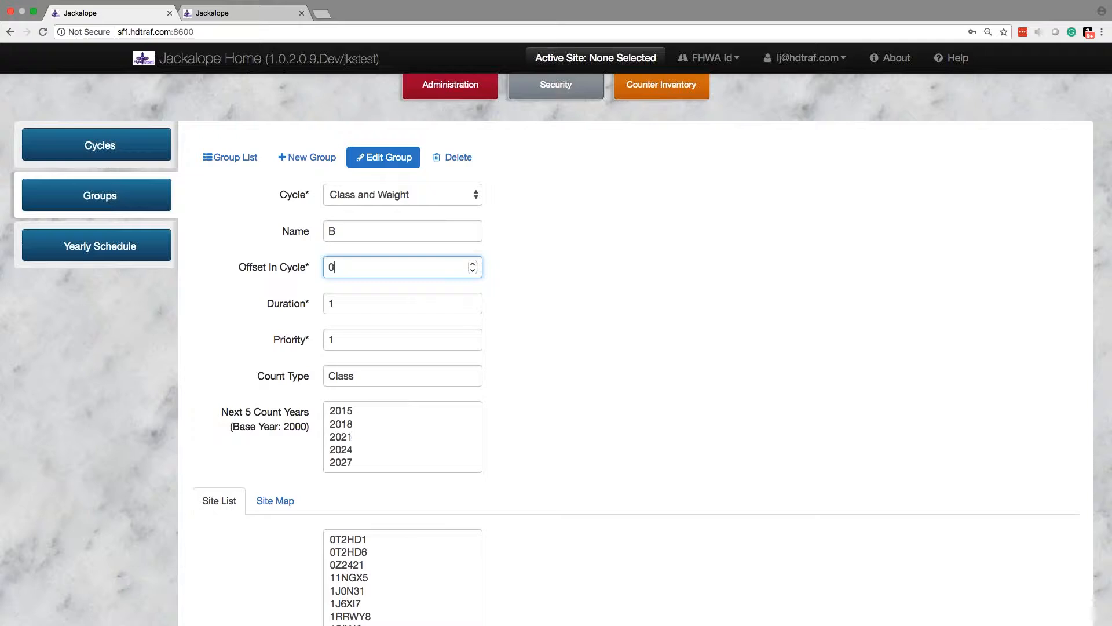
{"action": "key", "text": "BackSpace"}
{"action": "type", "text": "1"}
{"action": "key", "text": "Tab"}
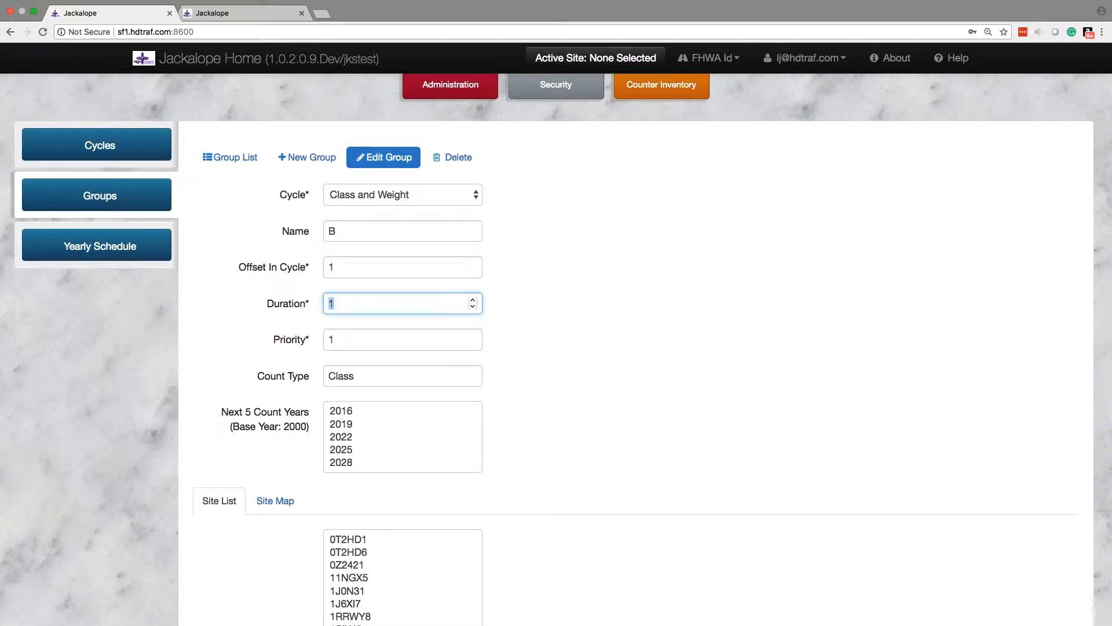
Step: Set group B's Offset In Cycle to 2 and highlight 2020 among its next count years
{"action": "left_click", "coordinate": [339, 269]}
{"action": "key", "text": "BackSpace"}
{"action": "type", "text": "2"}
{"action": "key", "text": "Tab"}
{"action": "left_click", "coordinate": [349, 427]}
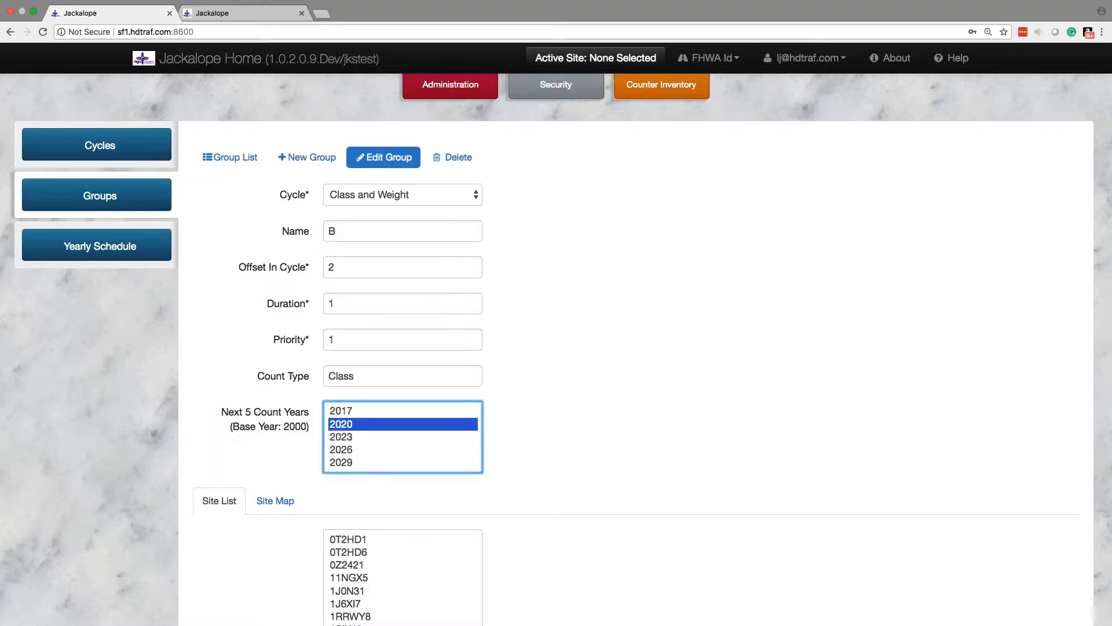
{"action": "left_click", "coordinate": [359, 272]}
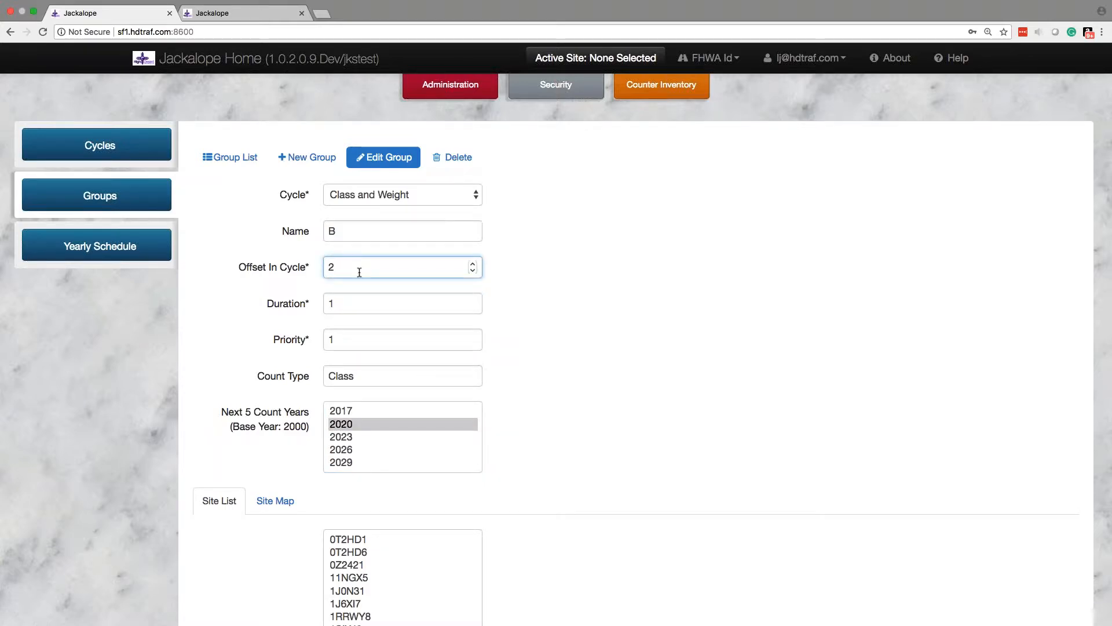
Step: Set group B's Duration to 2 so that each count period spans two years
{"action": "left_click", "coordinate": [345, 303]}
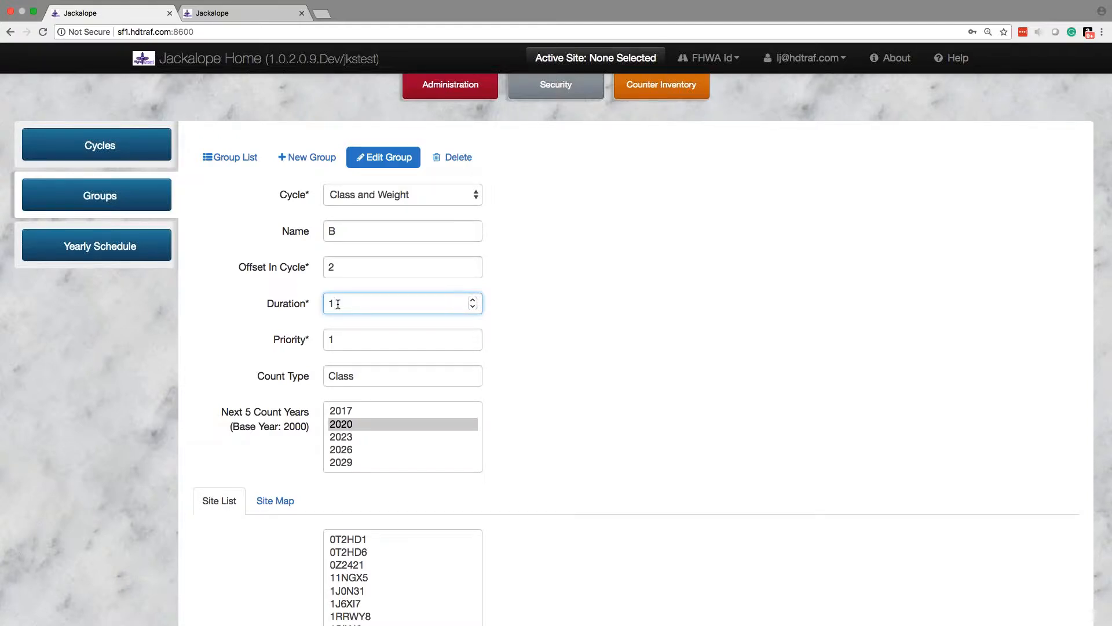
{"action": "key", "text": "BackSpace"}
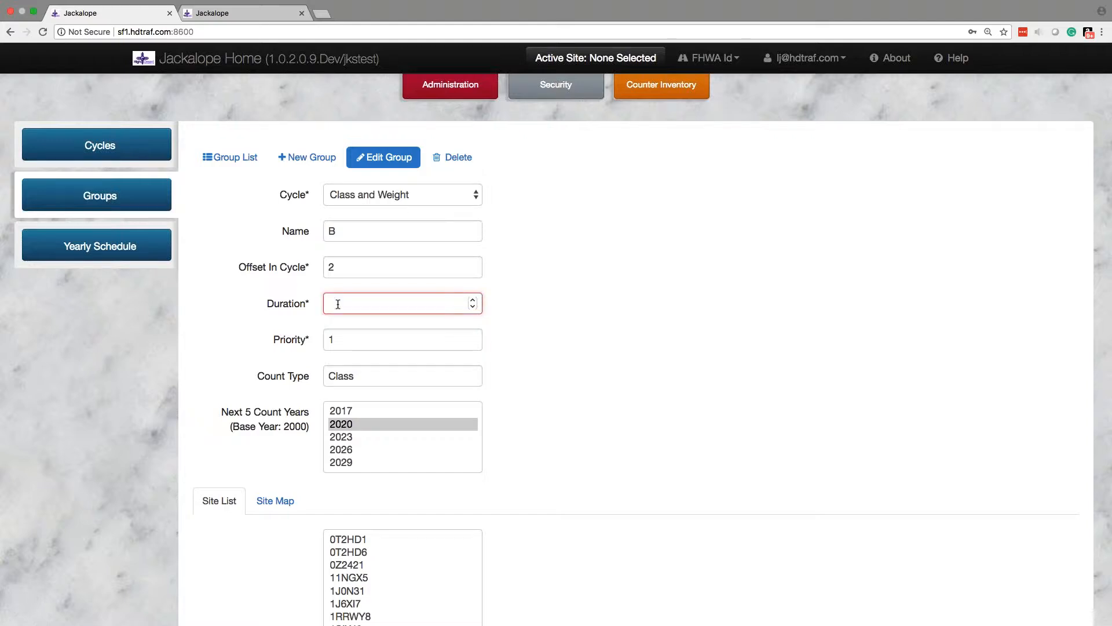
{"action": "type", "text": "2"}
{"action": "key", "text": "Tab"}
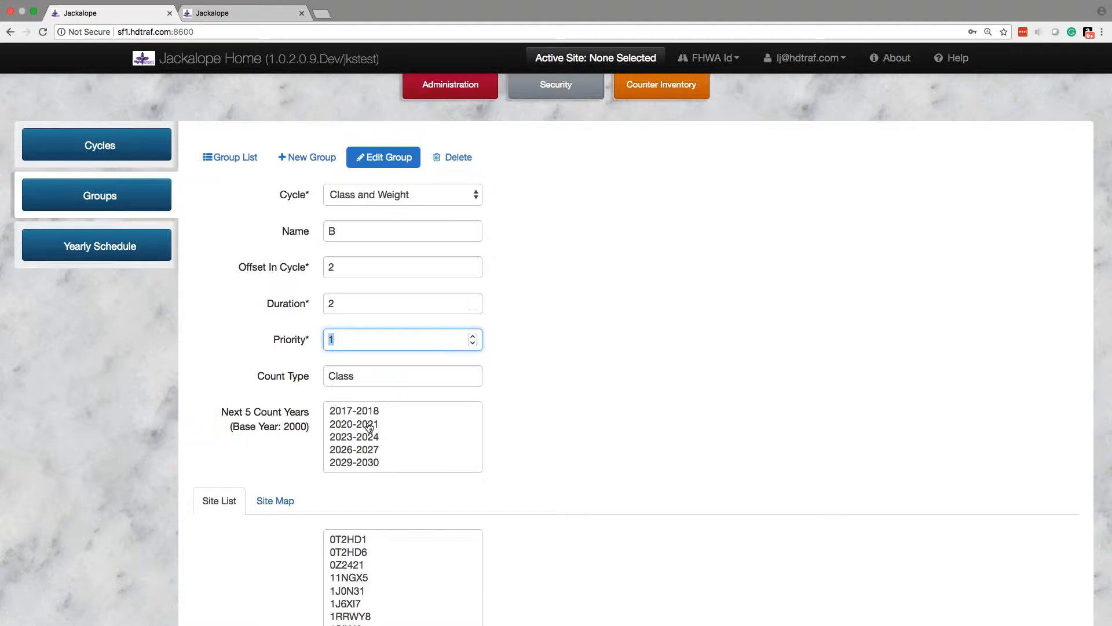
Step: Set group B's Duration back to 1
{"action": "left_click", "coordinate": [352, 298]}
{"action": "key", "text": "BackSpace"}
{"action": "type", "text": "1"}
{"action": "key", "text": "Tab"}
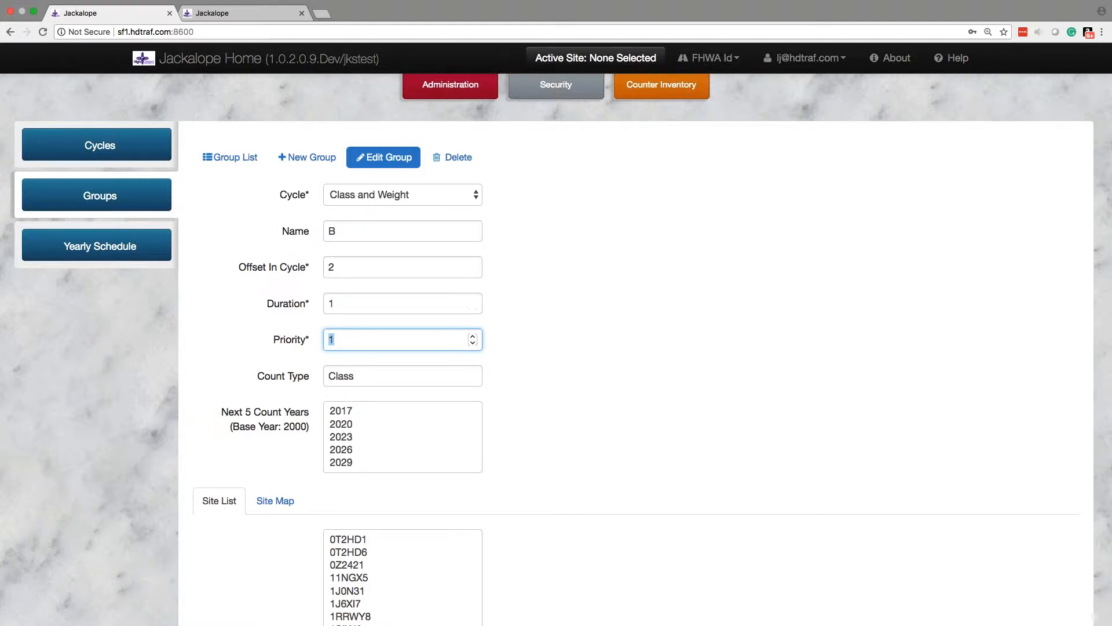
Step: Examine group B's count type and list of sites, and the available naming options for the active site
{"action": "double_click", "coordinate": [340, 375]}
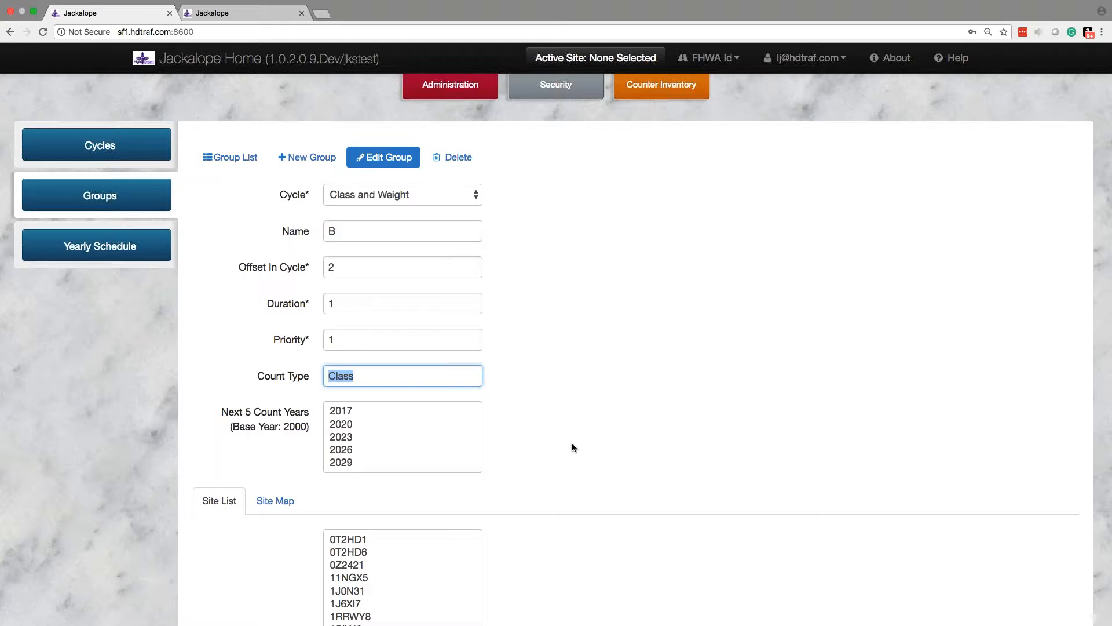
{"action": "scroll", "coordinate": [572, 446], "scroll_direction": "down", "scroll_amount": 6}
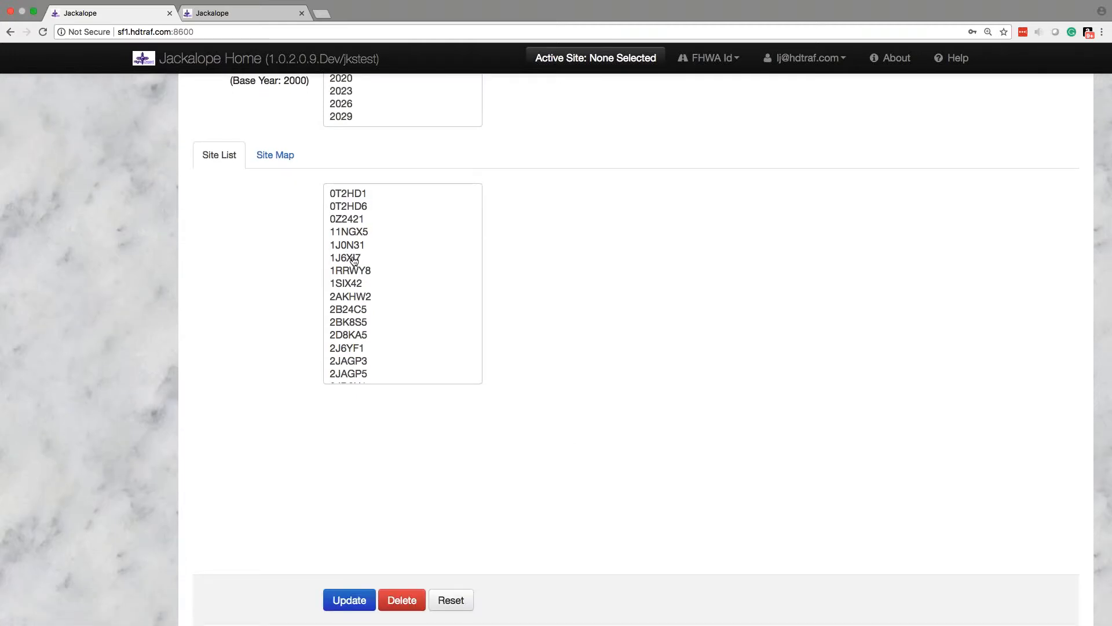
{"action": "scroll", "coordinate": [354, 260], "scroll_direction": "up", "scroll_amount": 3}
{"action": "scroll", "coordinate": [641, 338], "scroll_direction": "down", "scroll_amount": 2}
{"action": "scroll", "coordinate": [403, 369], "scroll_direction": "down", "scroll_amount": 5}
{"action": "scroll", "coordinate": [403, 368], "scroll_direction": "down", "scroll_amount": 5}
{"action": "scroll", "coordinate": [403, 368], "scroll_direction": "up", "scroll_amount": 15}
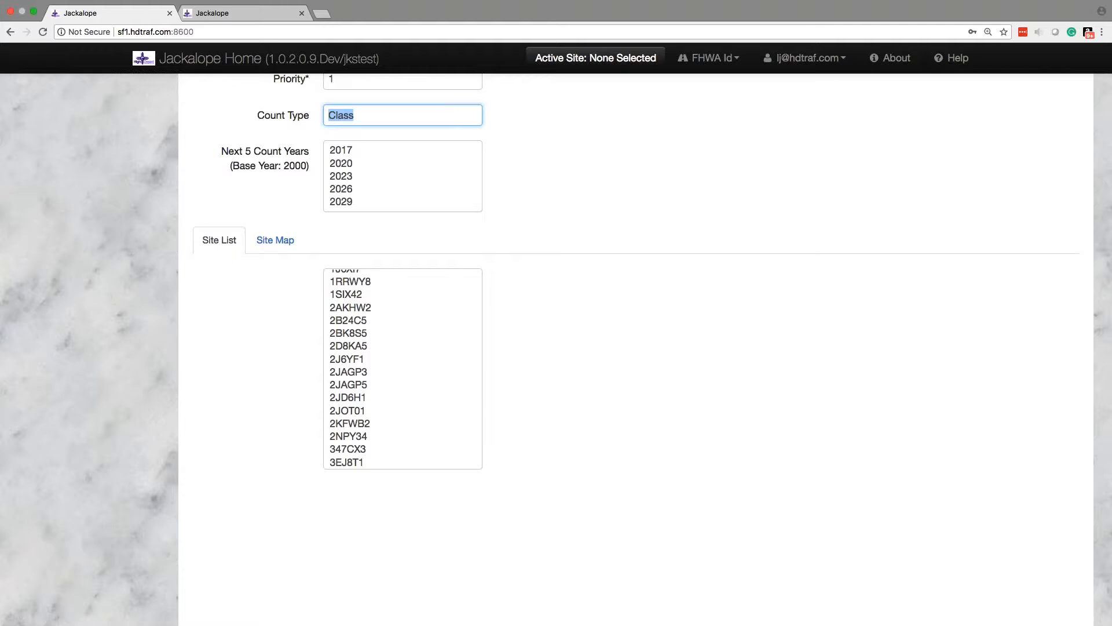
{"action": "scroll", "coordinate": [402, 368], "scroll_direction": "up", "scroll_amount": 3}
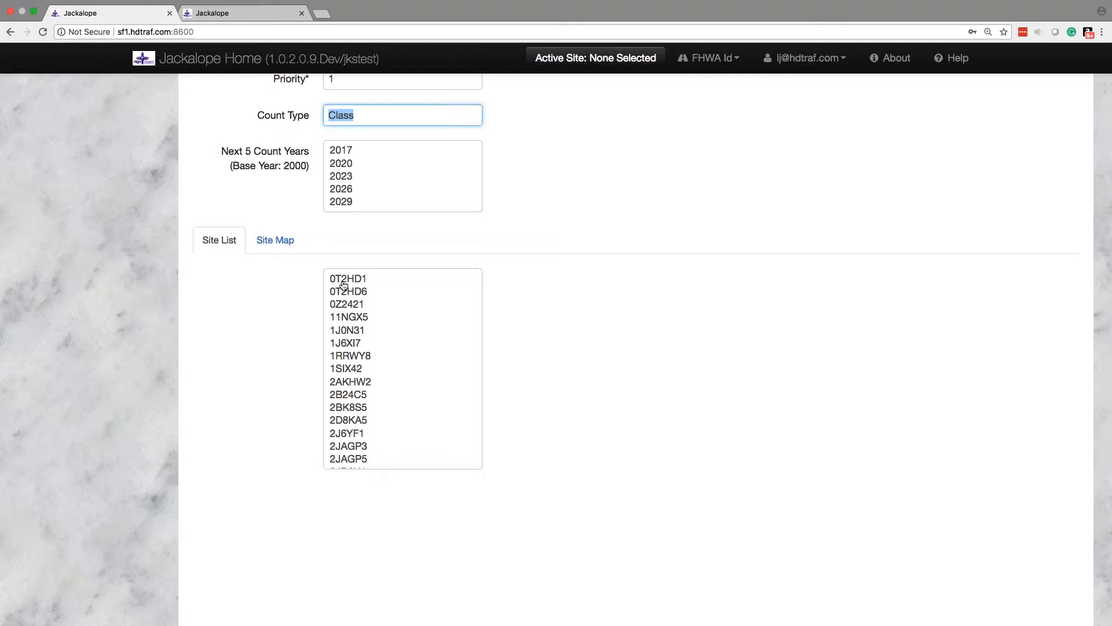
{"action": "scroll", "coordinate": [627, 313], "scroll_direction": "up", "scroll_amount": 5}
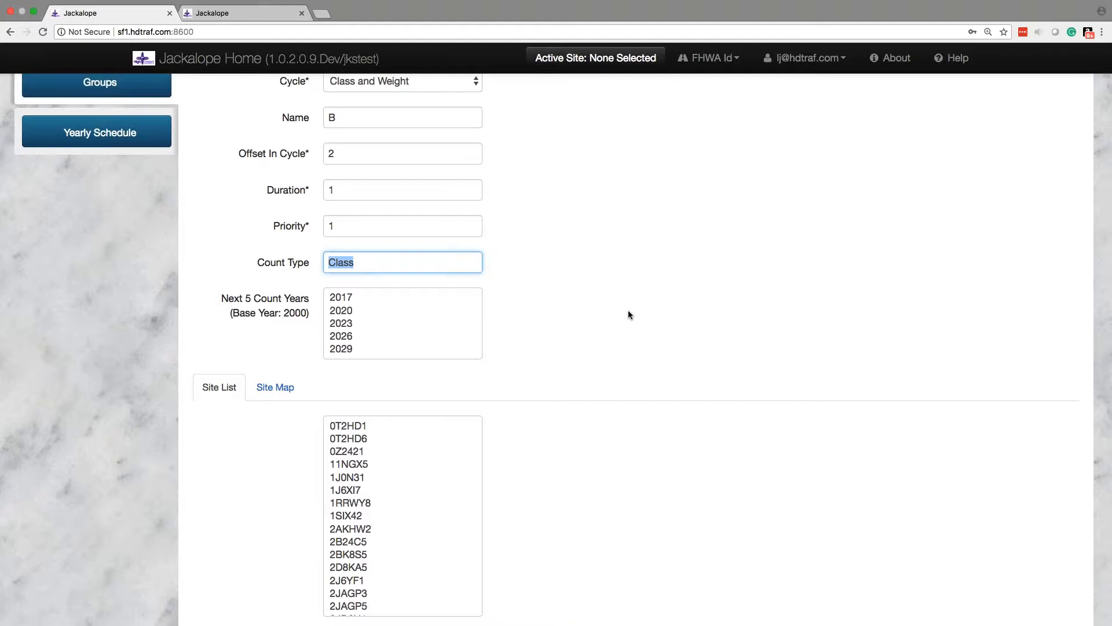
{"action": "left_click", "coordinate": [722, 59]}
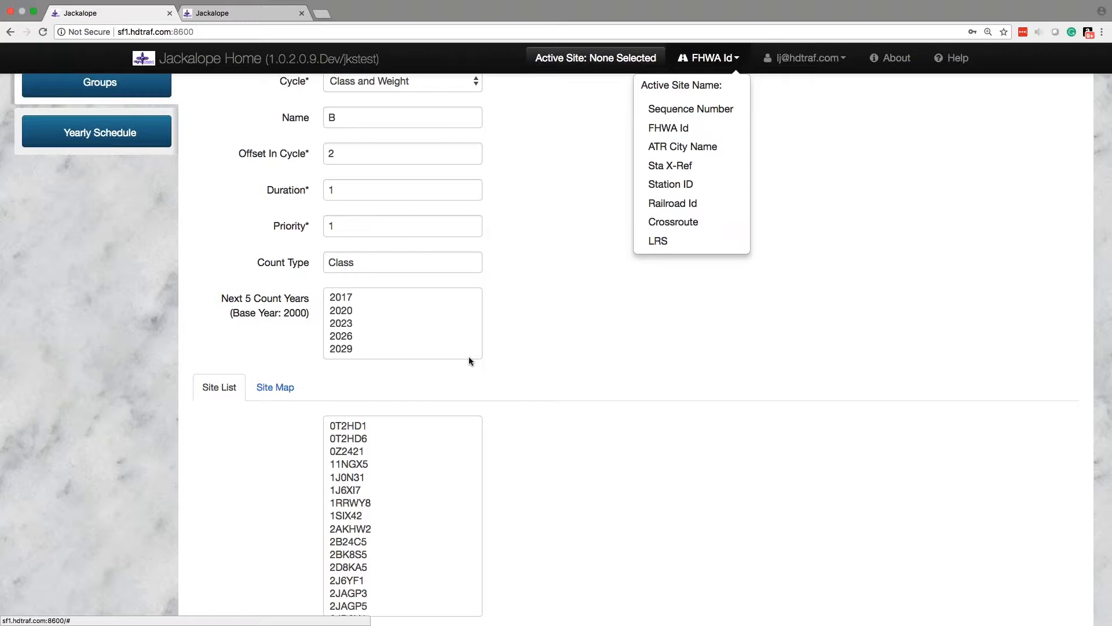
{"action": "left_click", "coordinate": [813, 303]}
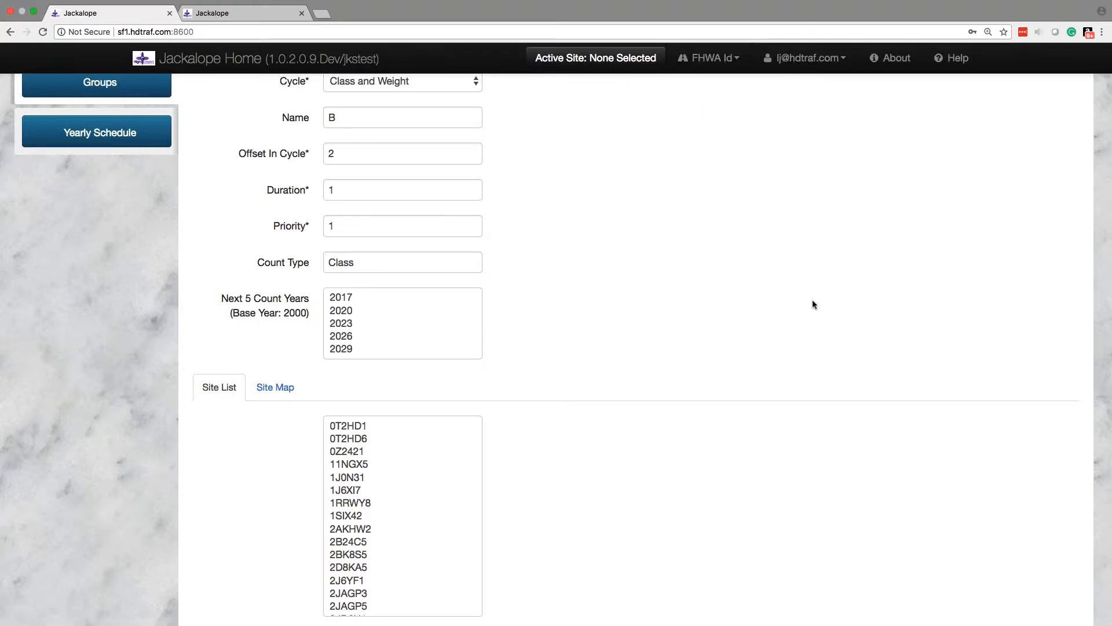
Step: View group B's site map, and return to its site list and general settings
{"action": "left_click", "coordinate": [270, 386]}
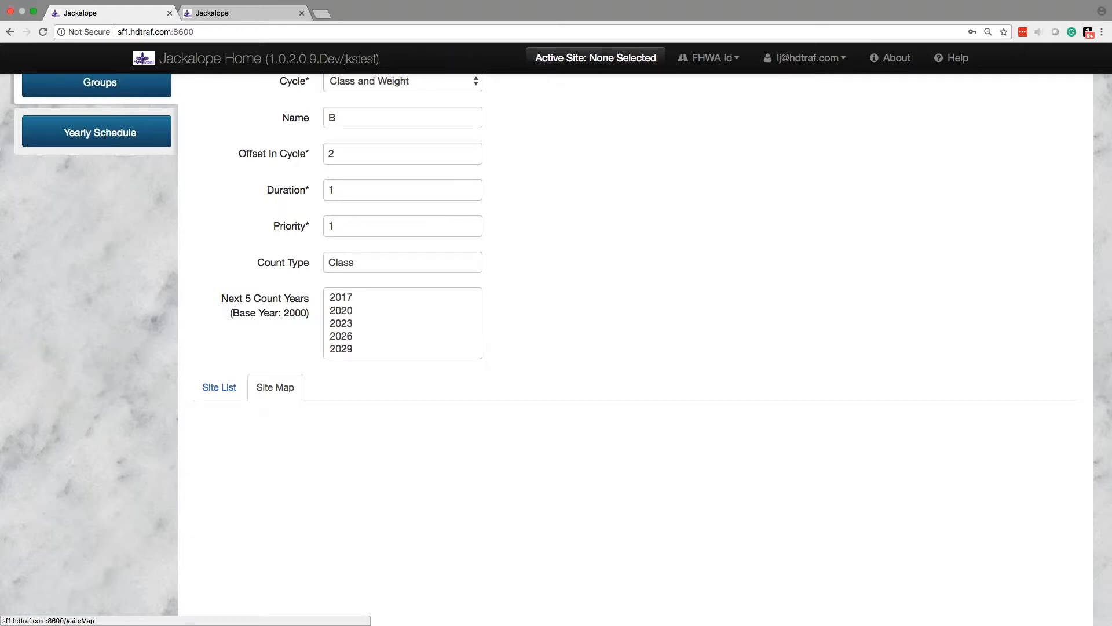
{"action": "scroll", "coordinate": [132, 358], "scroll_direction": "down", "scroll_amount": 5}
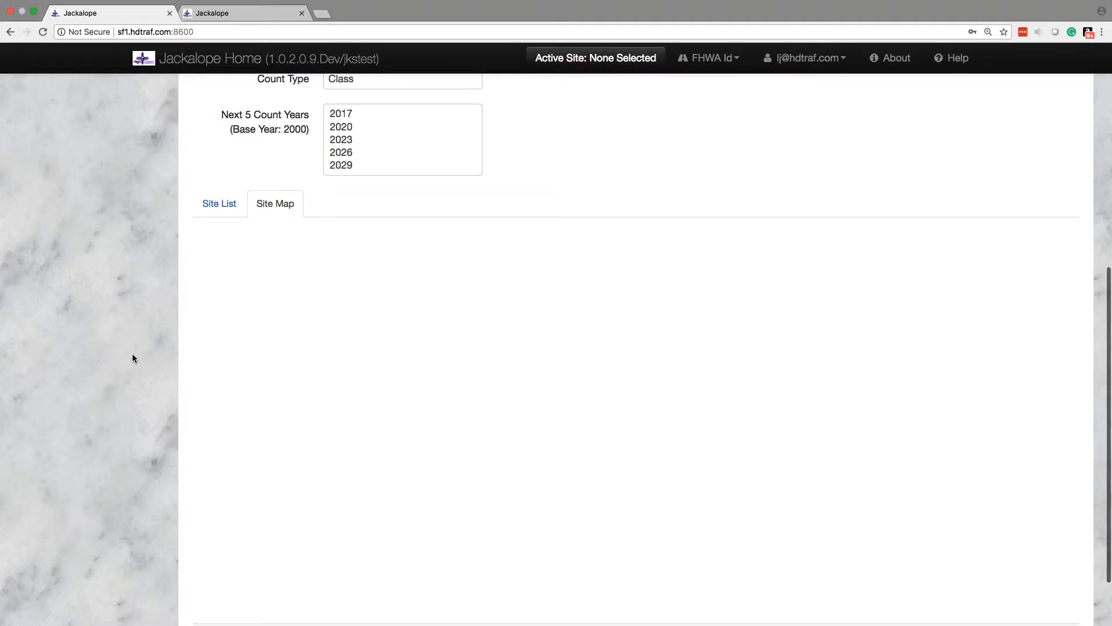
{"action": "scroll", "coordinate": [132, 358], "scroll_direction": "up", "scroll_amount": 3}
{"action": "scroll", "coordinate": [132, 358], "scroll_direction": "down", "scroll_amount": 4}
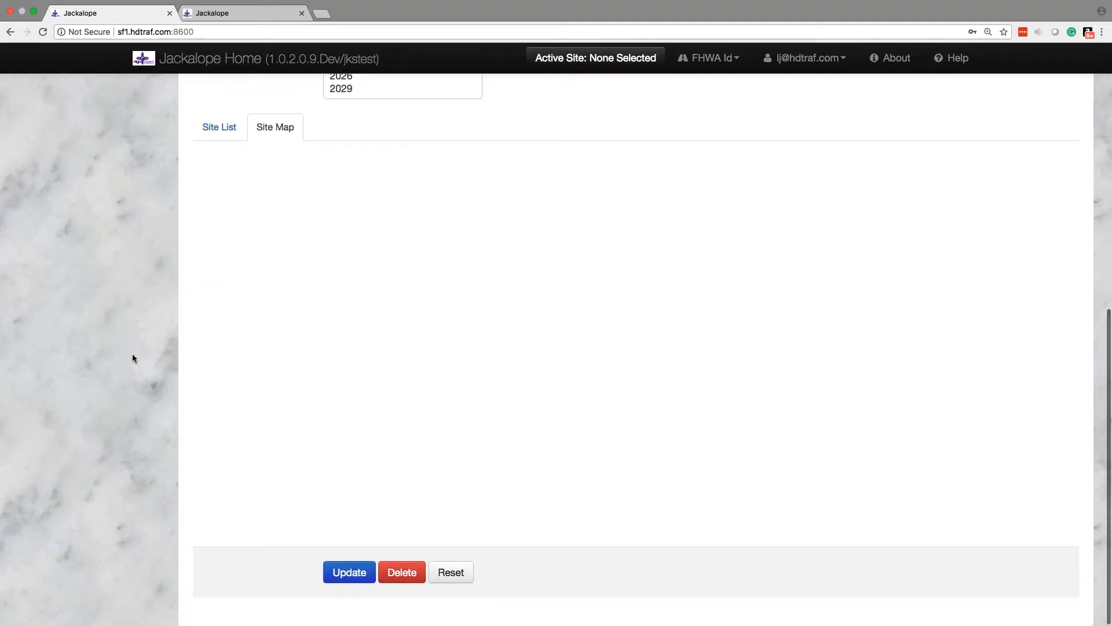
{"action": "scroll", "coordinate": [132, 355], "scroll_direction": "up", "scroll_amount": 6}
{"action": "left_click", "coordinate": [219, 478]}
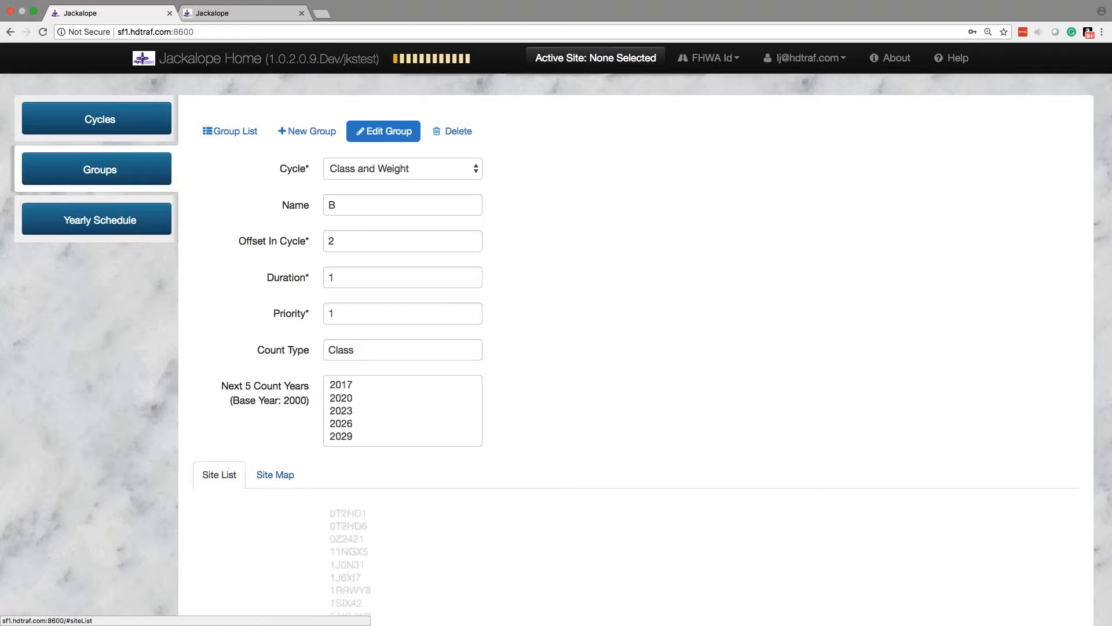
{"action": "scroll", "coordinate": [138, 409], "scroll_direction": "up", "scroll_amount": 1}
{"action": "scroll", "coordinate": [137, 410], "scroll_direction": "up", "scroll_amount": 3}
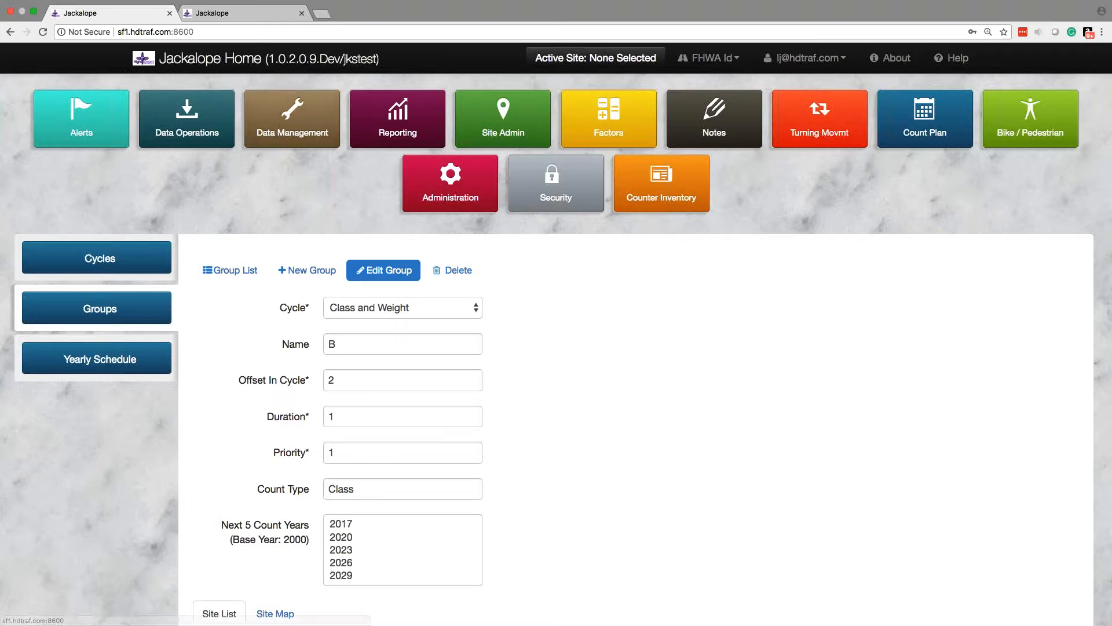
Step: Switch to the other Jackalope window, open traffic site 0008429 from the site list and show its scheduler settings
{"action": "left_click", "coordinate": [248, 14]}
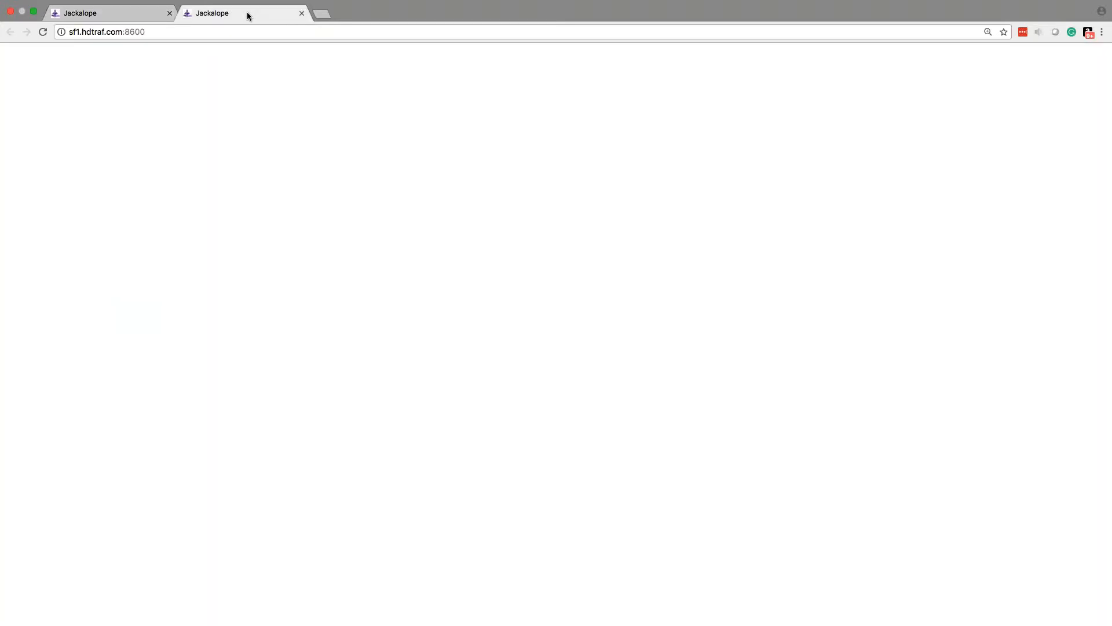
{"action": "scroll", "coordinate": [204, 309], "scroll_direction": "up", "scroll_amount": 10}
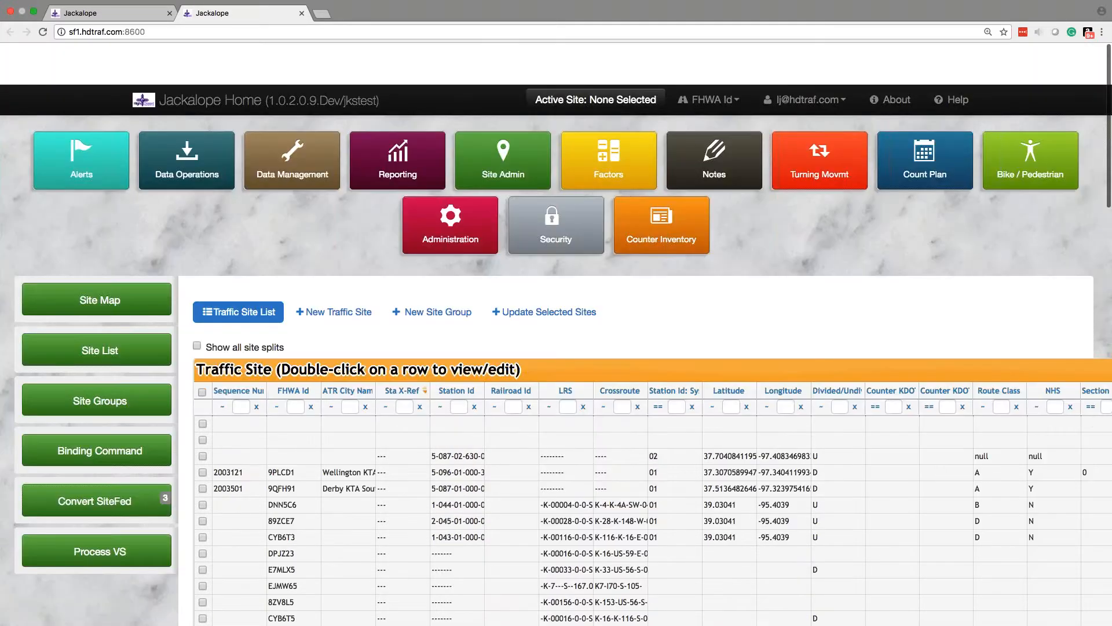
{"action": "scroll", "coordinate": [201, 284], "scroll_direction": "down", "scroll_amount": 1}
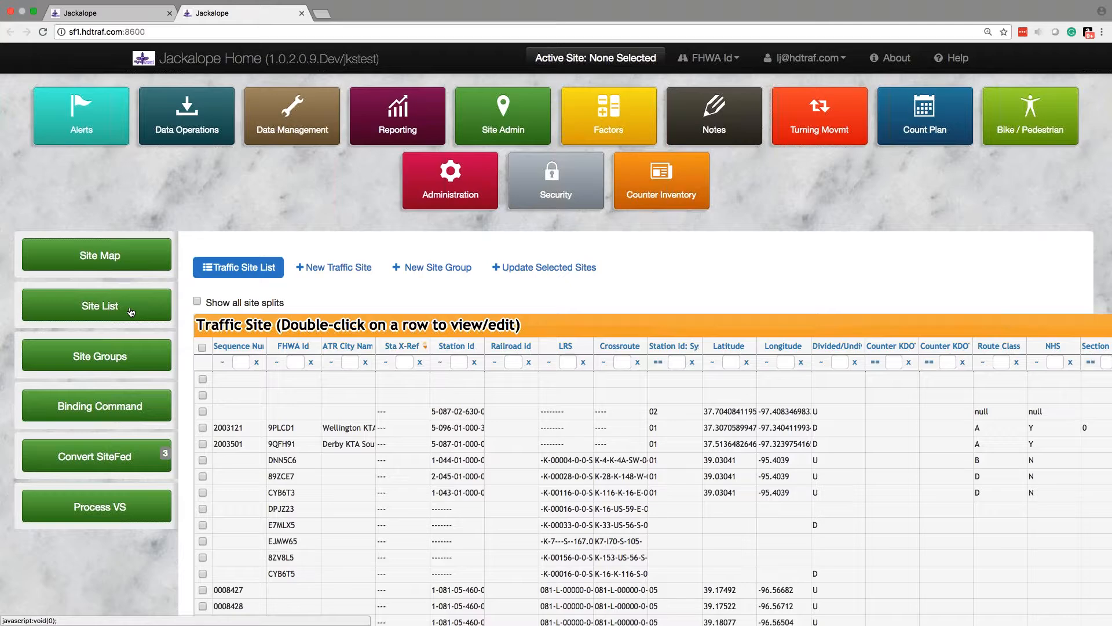
{"action": "scroll", "coordinate": [541, 489], "scroll_direction": "down", "scroll_amount": 3}
{"action": "double_click", "coordinate": [541, 490]}
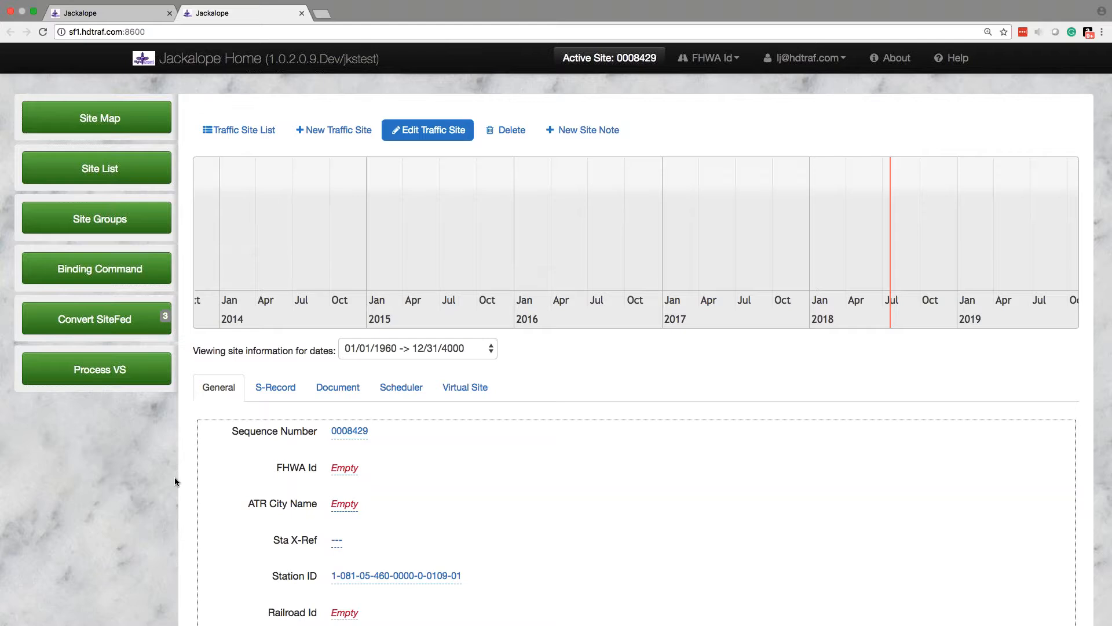
{"action": "left_click", "coordinate": [405, 393]}
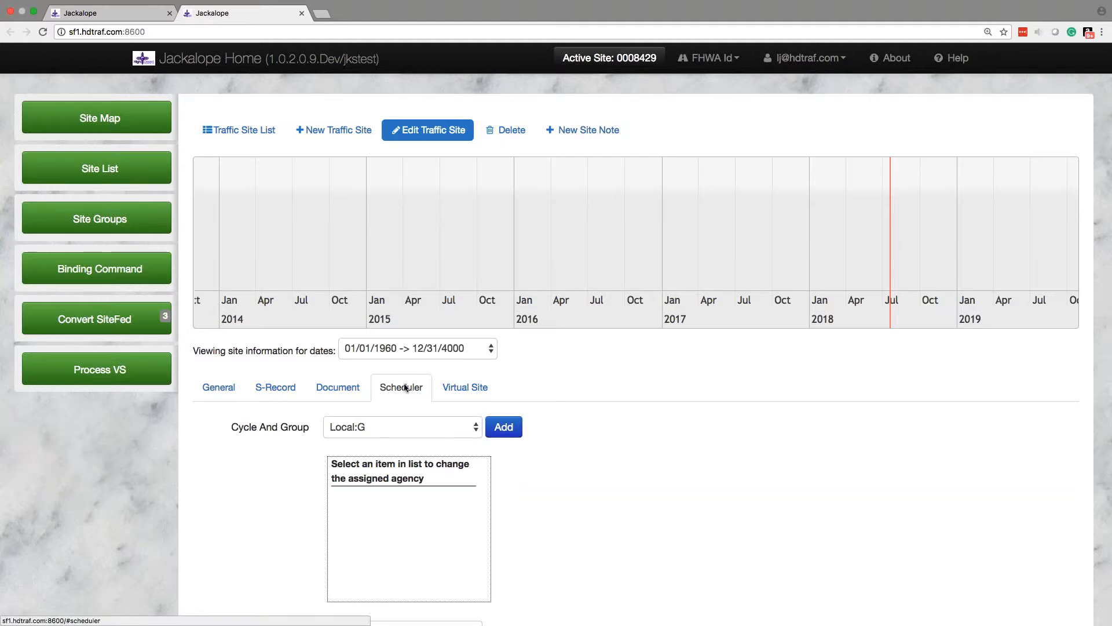
{"action": "scroll", "coordinate": [749, 491], "scroll_direction": "down", "scroll_amount": 3}
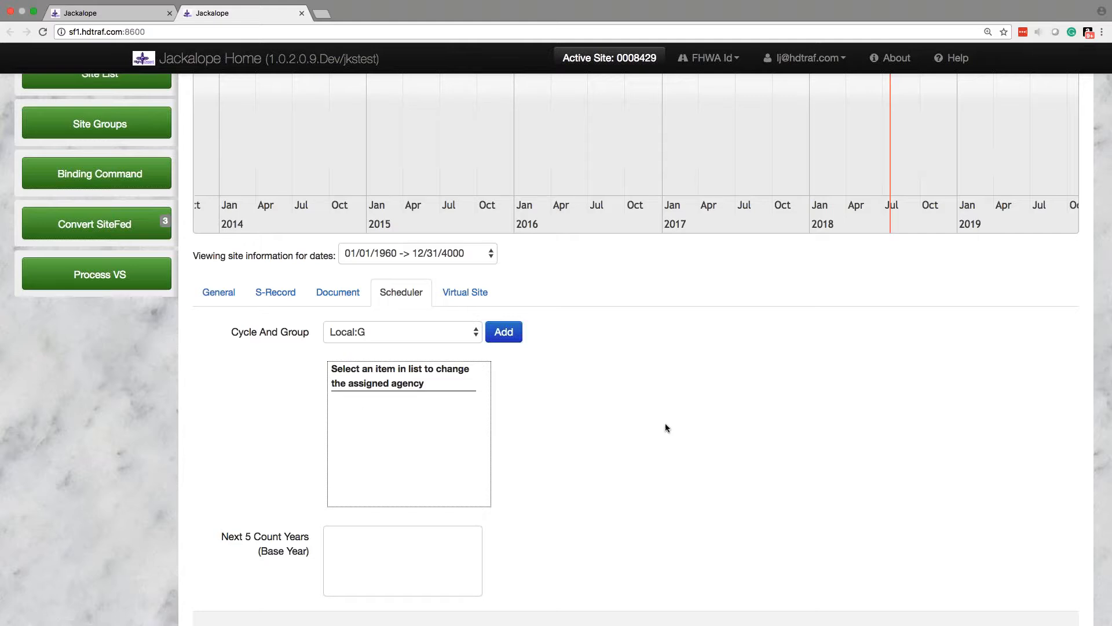
Step: Add the Local:G cycle and group to the site's schedule
{"action": "scroll", "coordinate": [666, 427], "scroll_direction": "down", "scroll_amount": 2}
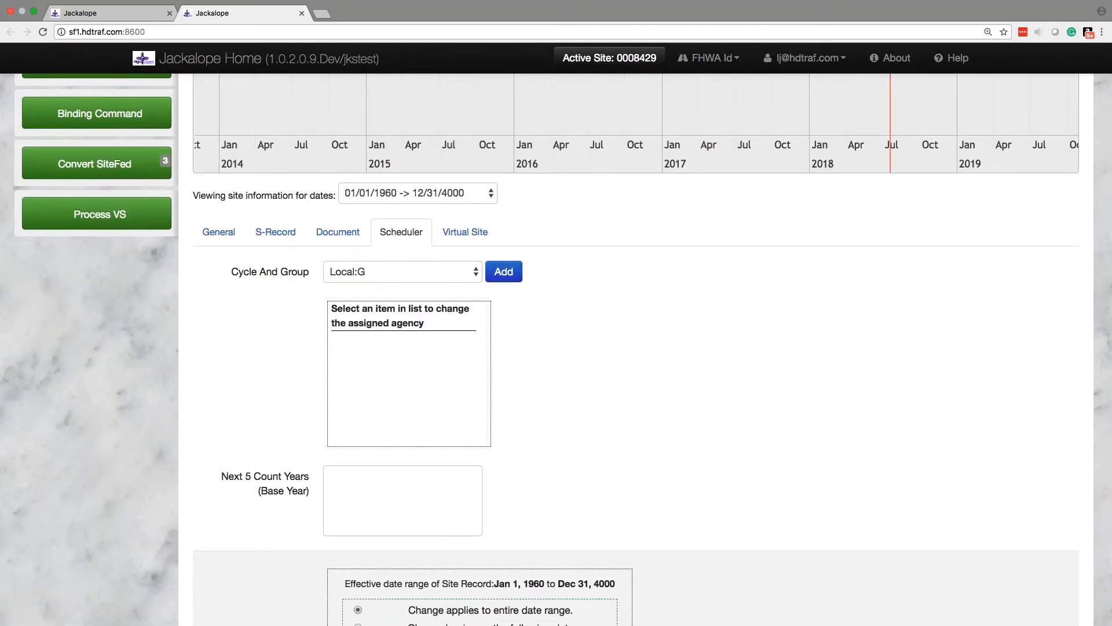
{"action": "left_click", "coordinate": [405, 272]}
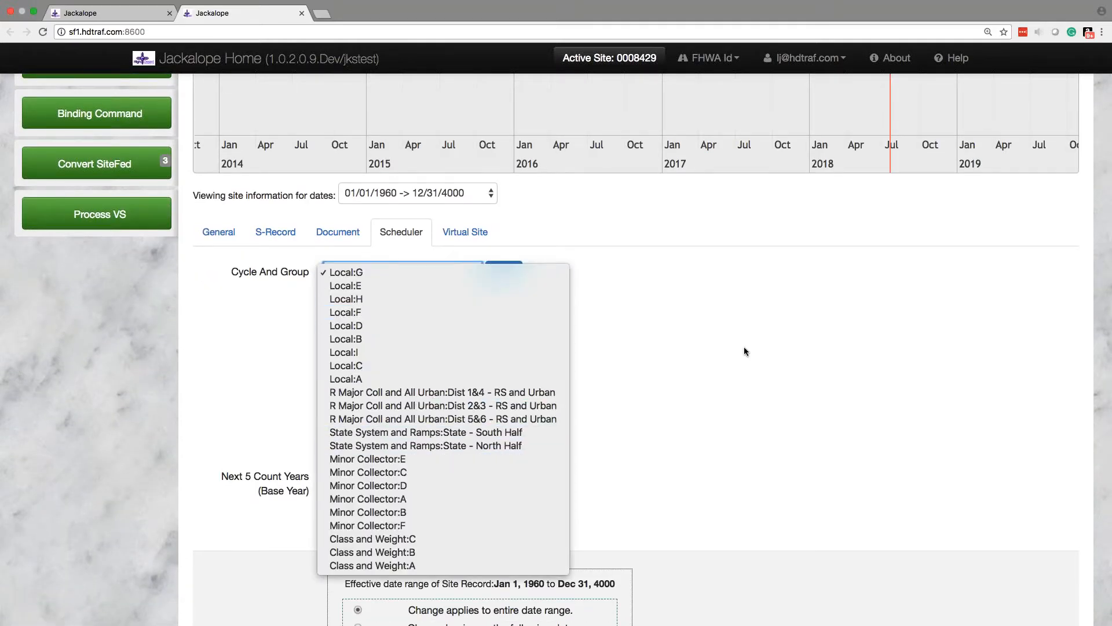
{"action": "left_click", "coordinate": [744, 346]}
{"action": "left_click", "coordinate": [380, 264]}
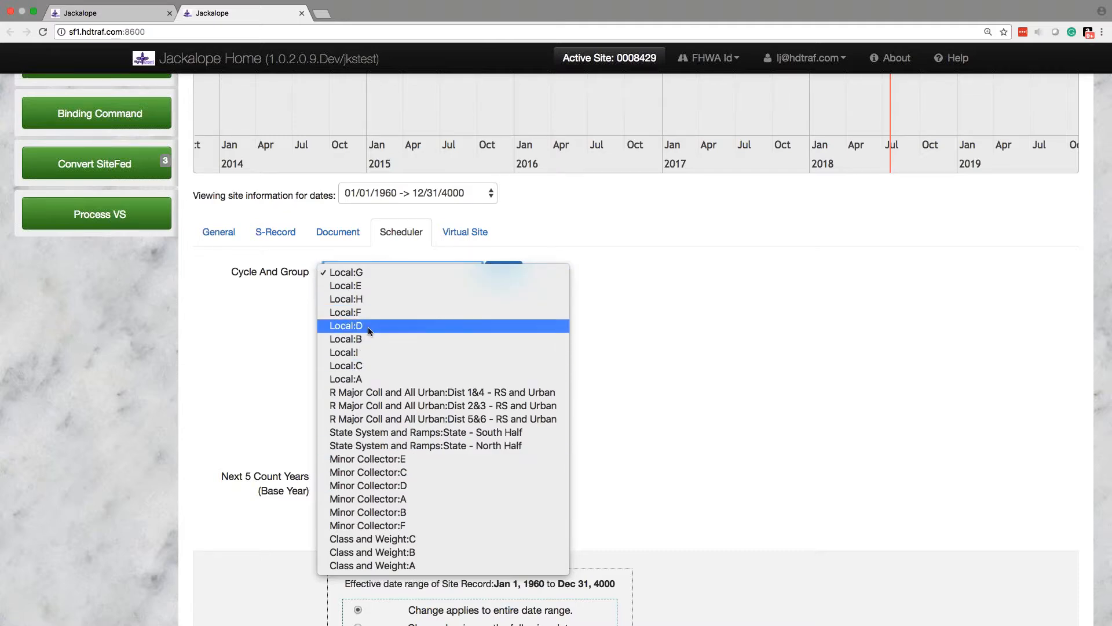
{"action": "left_click", "coordinate": [403, 274]}
{"action": "left_click", "coordinate": [509, 277]}
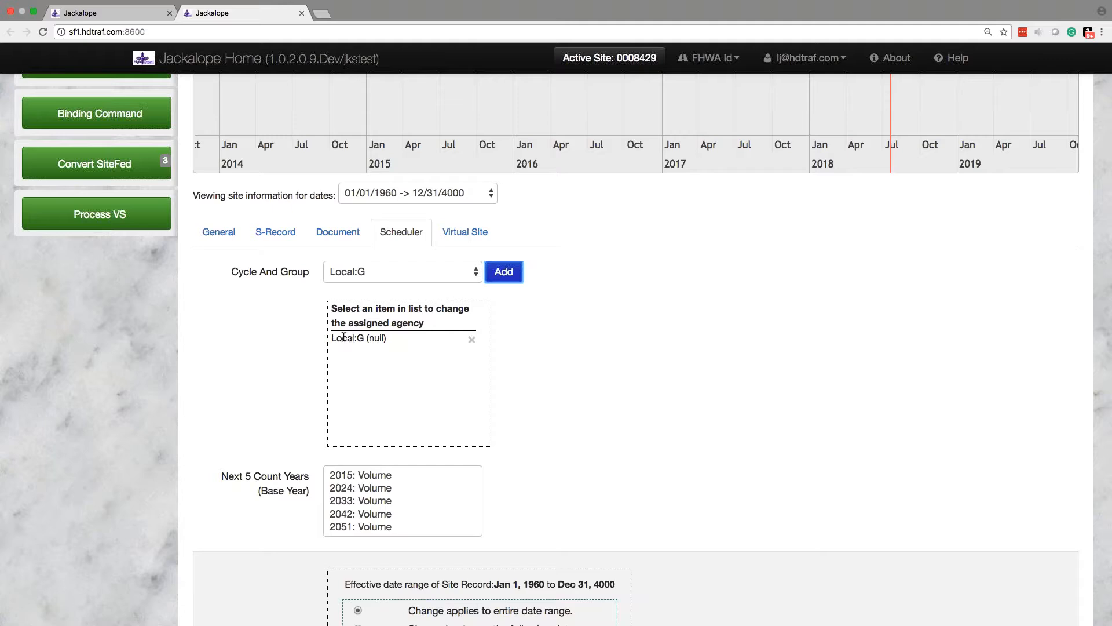
Step: Assign Kansas Department of Transportation as the agency for the site's Local:G entry and save the choice
{"action": "left_click", "coordinate": [375, 339]}
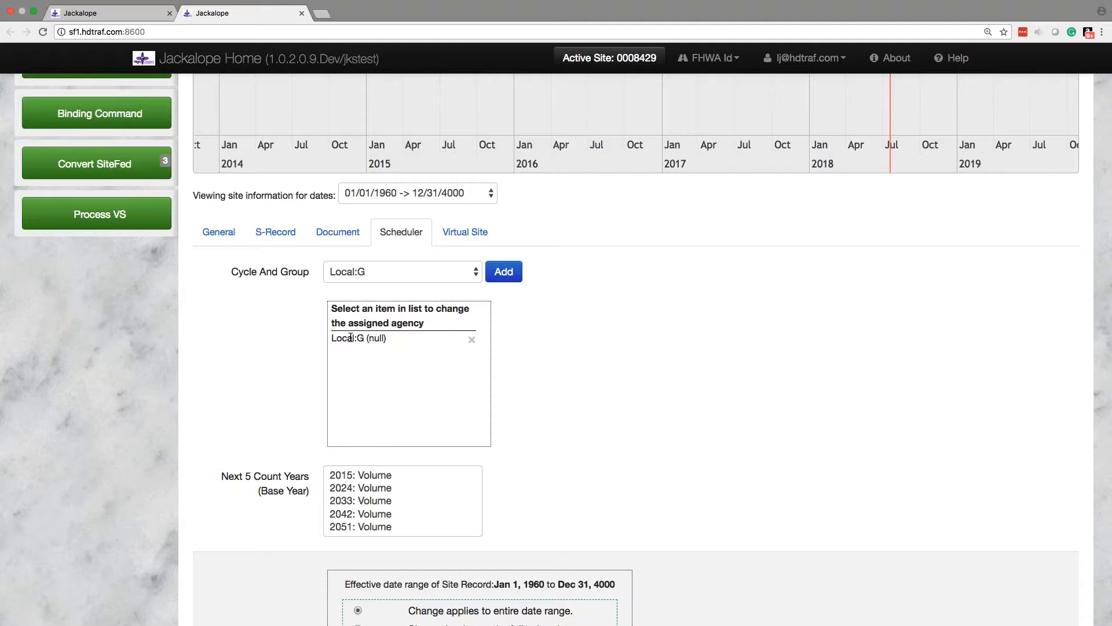
{"action": "left_click", "coordinate": [350, 337]}
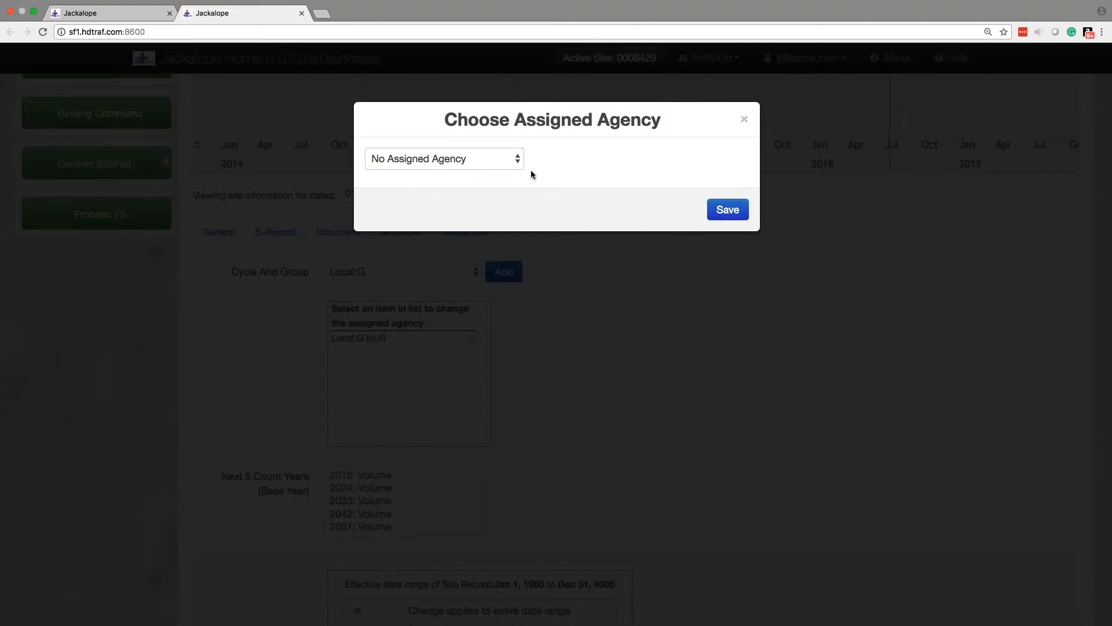
{"action": "left_click", "coordinate": [517, 162]}
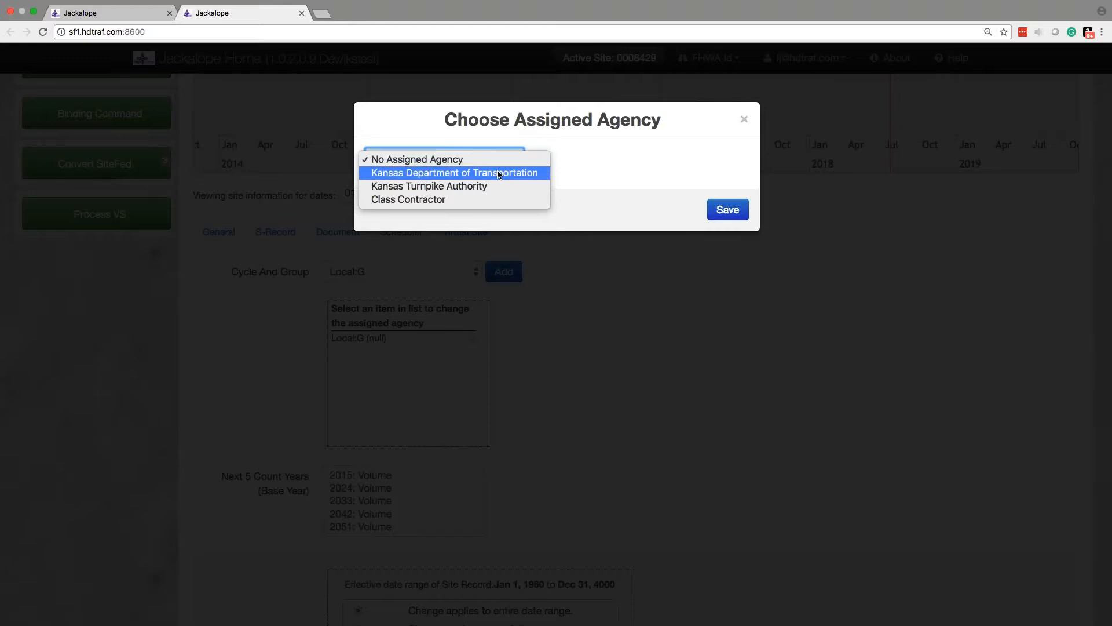
{"action": "left_click", "coordinate": [438, 173]}
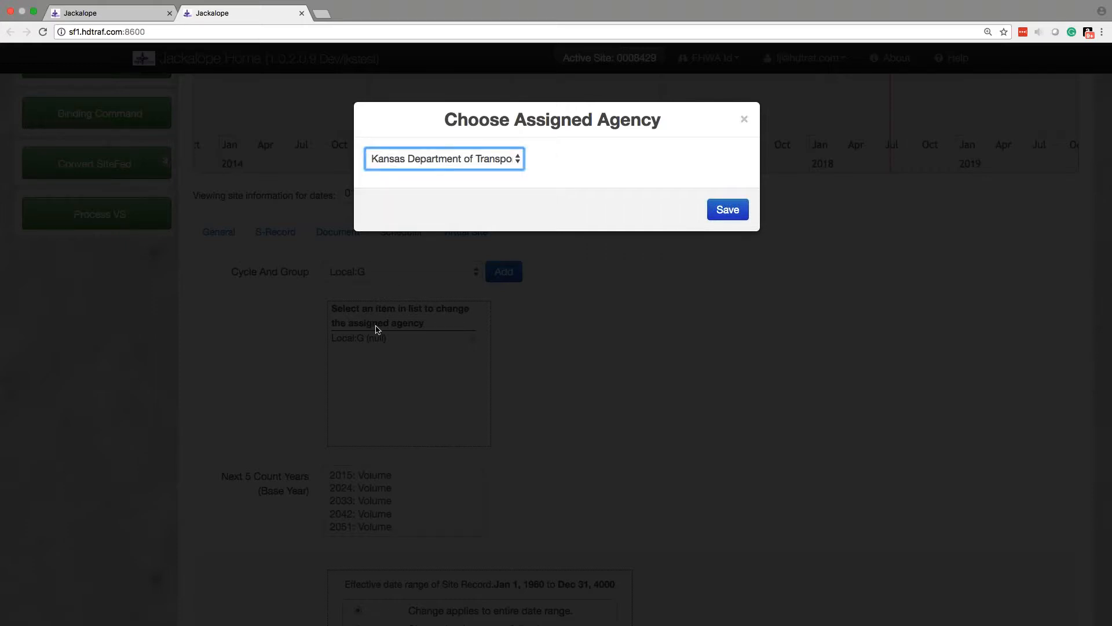
{"action": "left_click", "coordinate": [728, 210]}
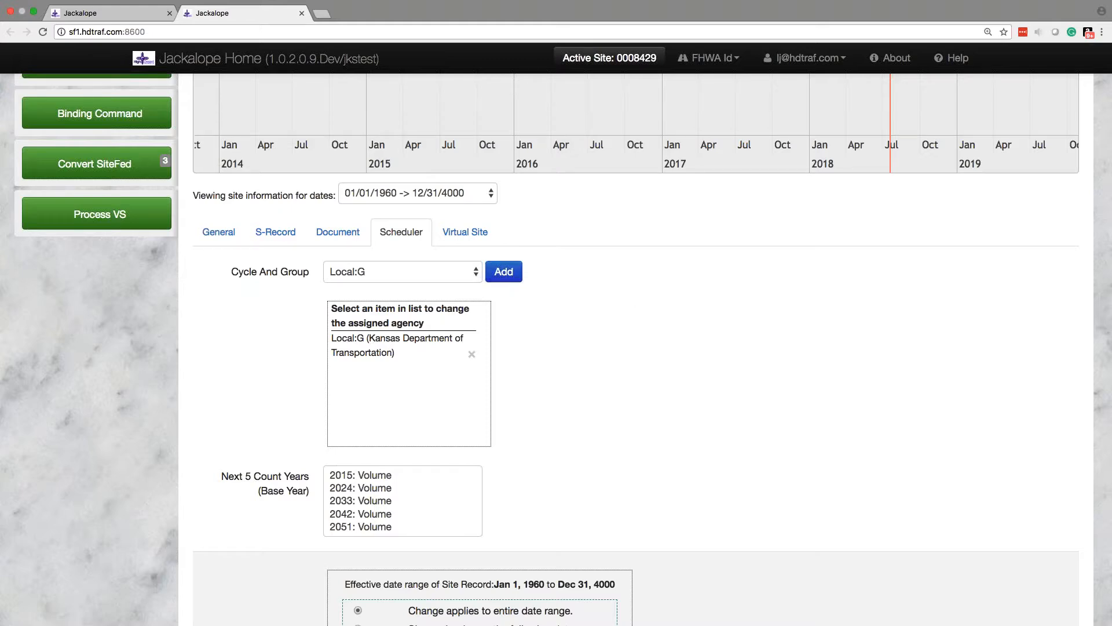
Step: Examine the agencies available for the Local:G entry and close the agency dialog without saving
{"action": "left_click", "coordinate": [427, 345]}
{"action": "left_click", "coordinate": [455, 159]}
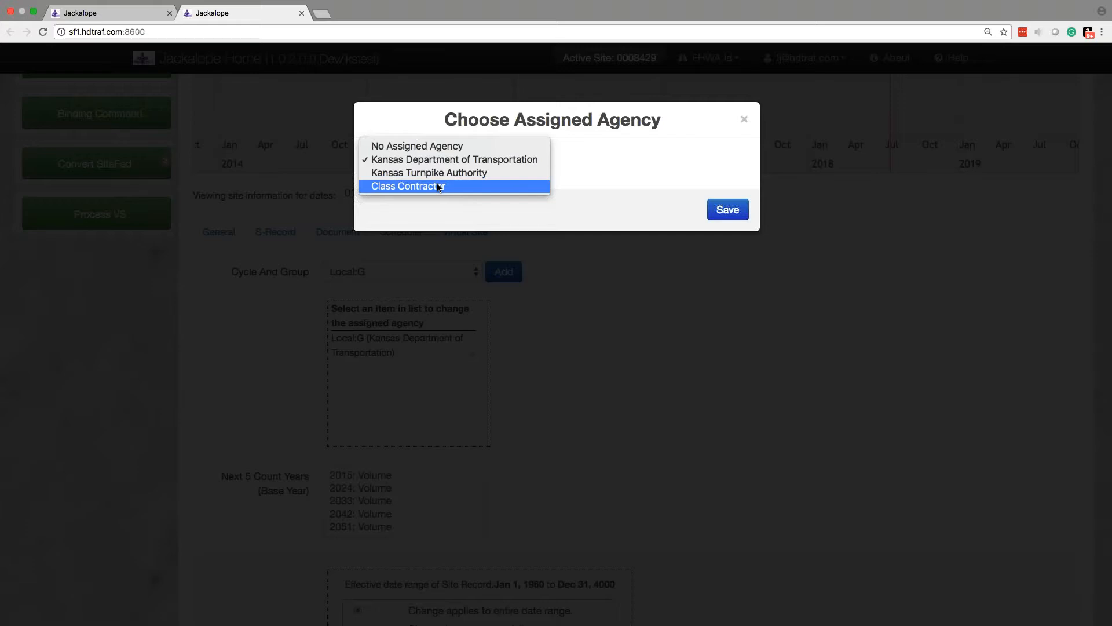
{"action": "left_click", "coordinate": [621, 173]}
{"action": "left_click", "coordinate": [745, 119]}
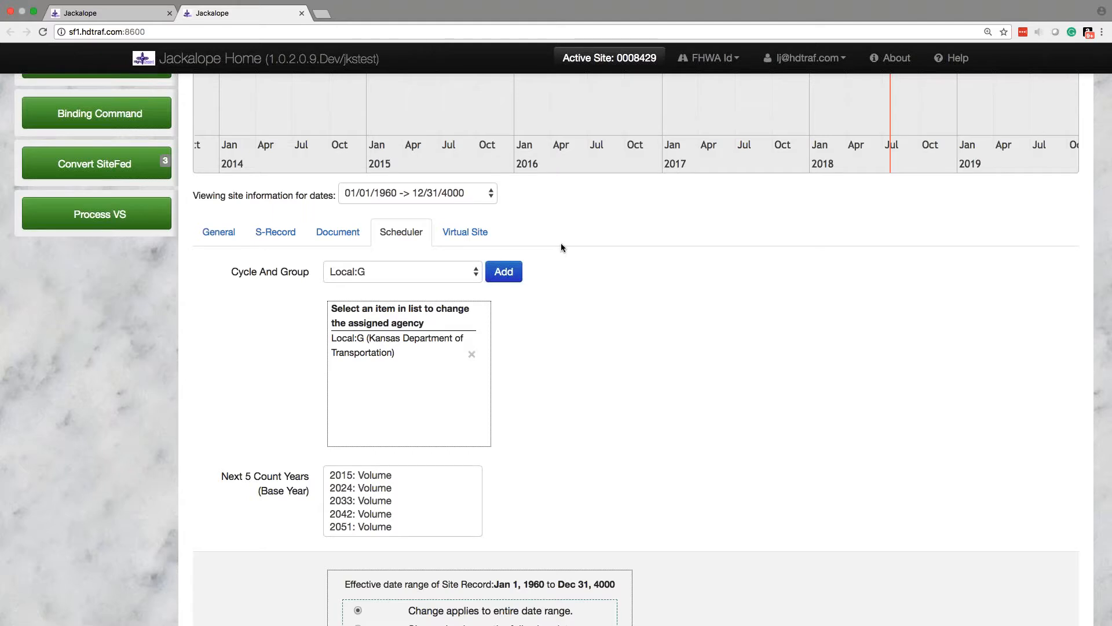
Step: Add the Class and Weight:B cycle and group to the site's schedule as a second entry
{"action": "left_click", "coordinate": [475, 271]}
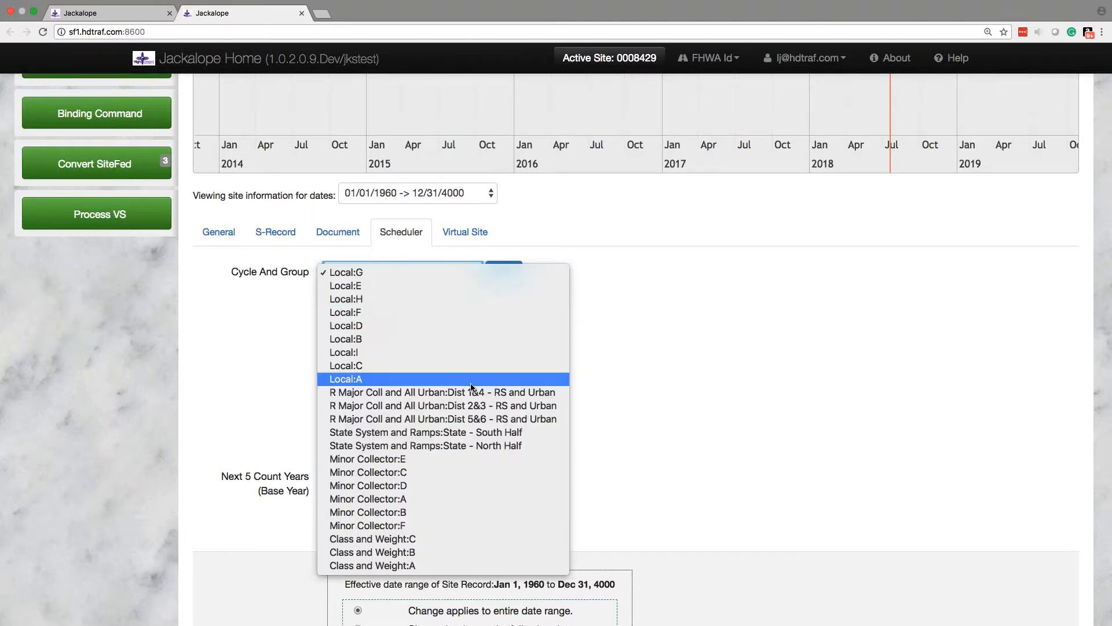
{"action": "left_click", "coordinate": [405, 553]}
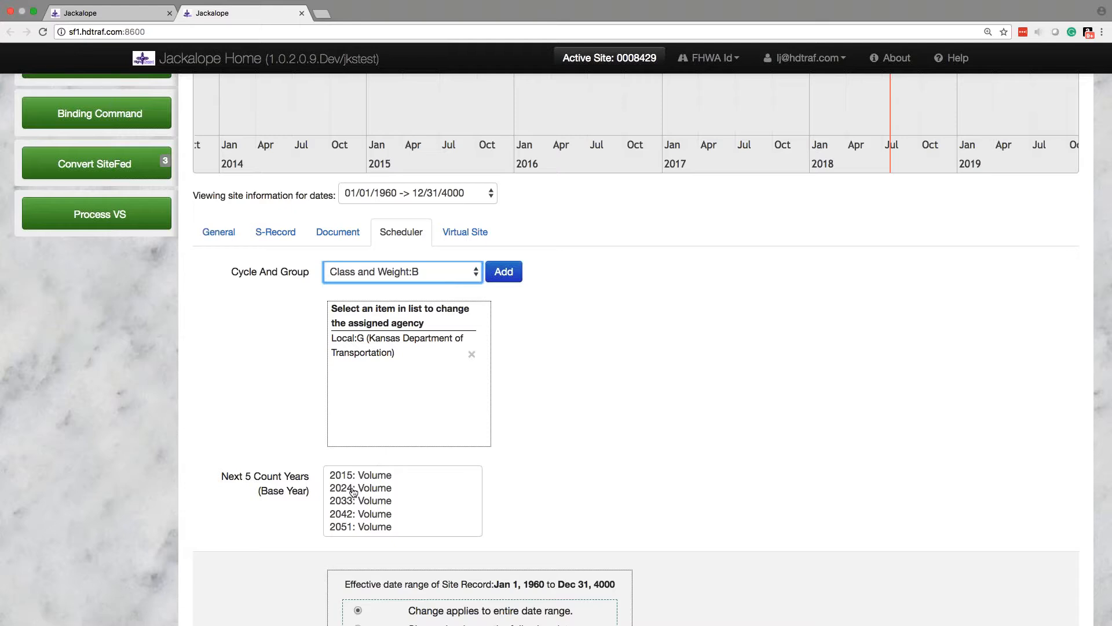
{"action": "left_click", "coordinate": [507, 272]}
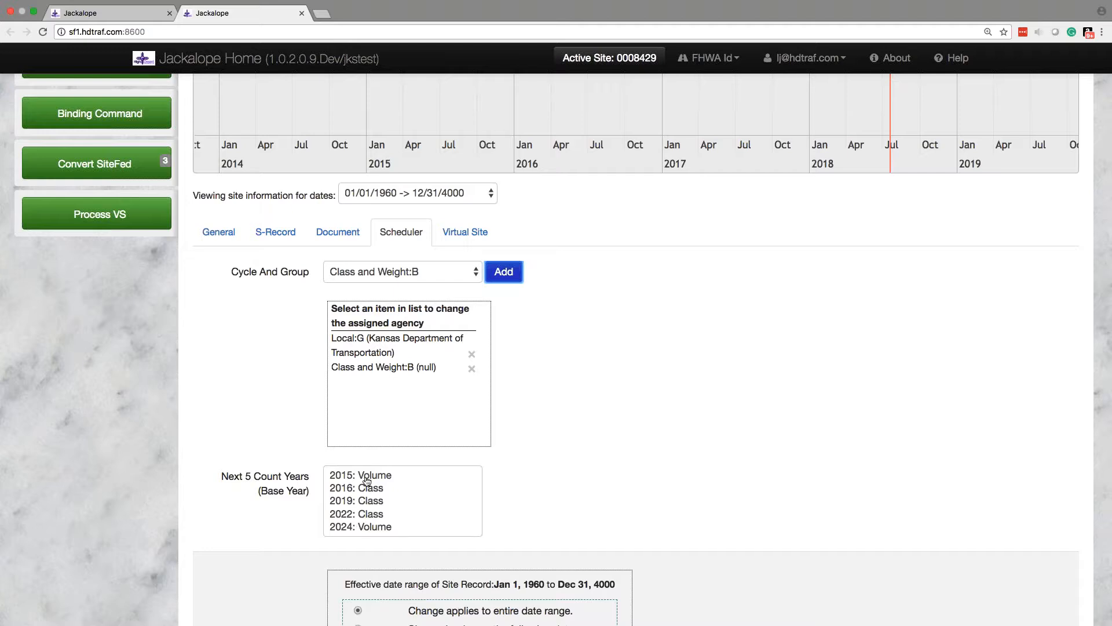
Step: Assign Class Contractor as the agency for the Class and Weight:B entry, save it and review the site's schedule
{"action": "left_click", "coordinate": [408, 366]}
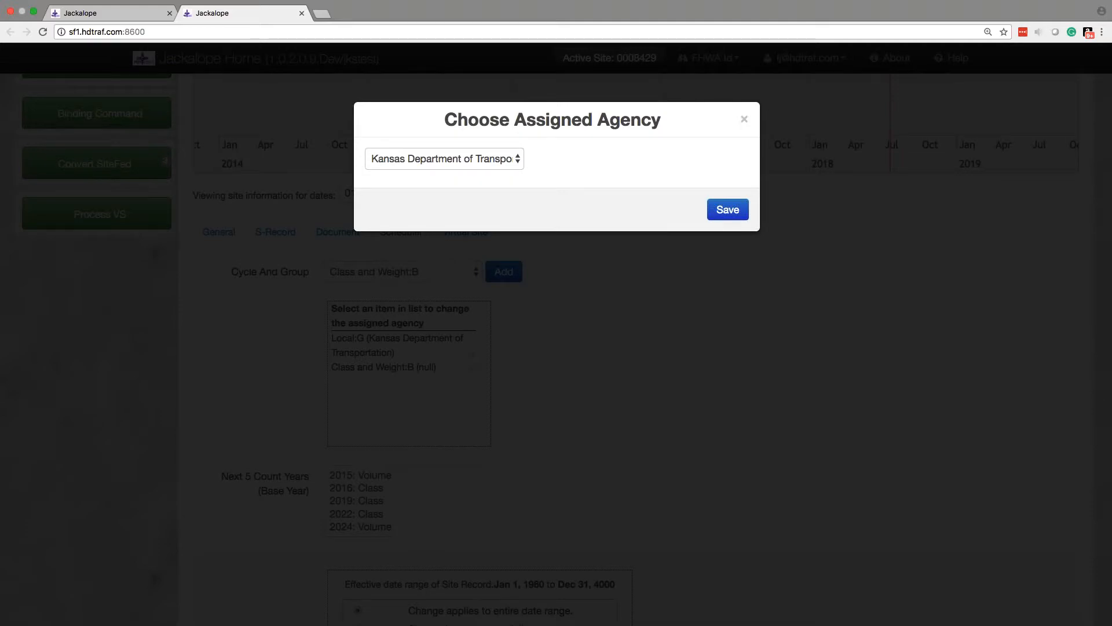
{"action": "left_click", "coordinate": [452, 161]}
{"action": "left_click", "coordinate": [435, 184]}
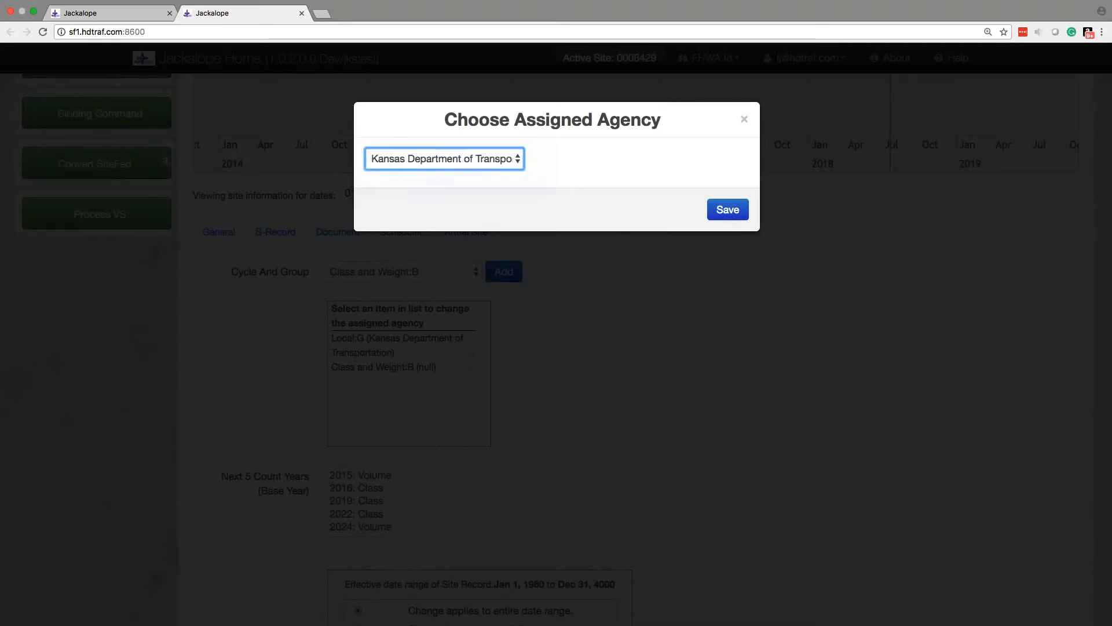
{"action": "left_click", "coordinate": [728, 211]}
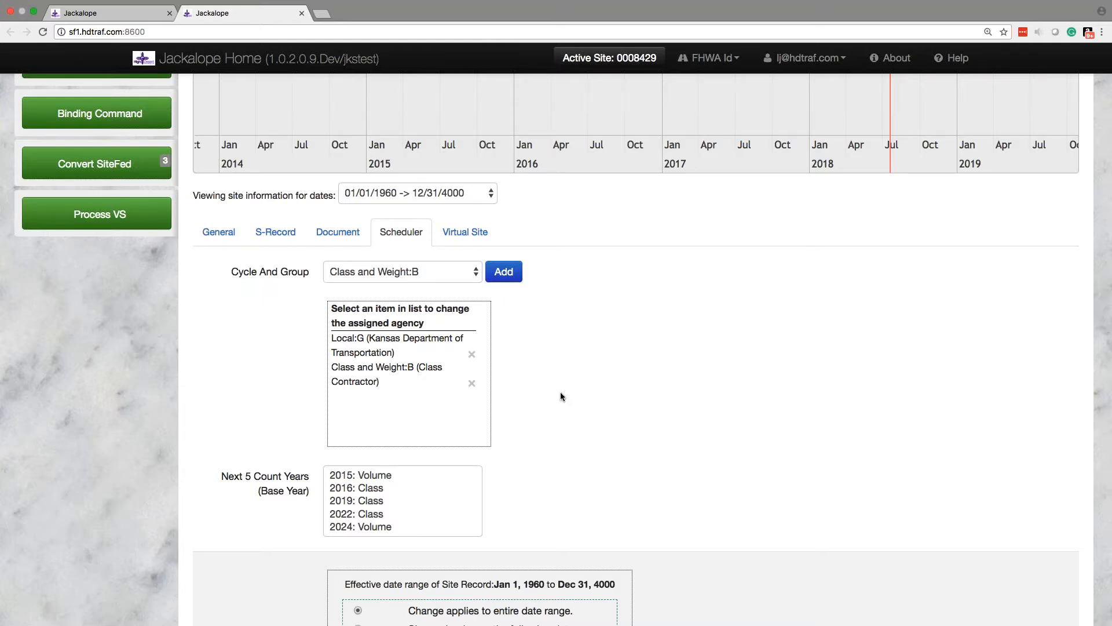
{"action": "scroll", "coordinate": [561, 396], "scroll_direction": "up", "scroll_amount": 3}
{"action": "scroll", "coordinate": [561, 397], "scroll_direction": "down", "scroll_amount": 2}
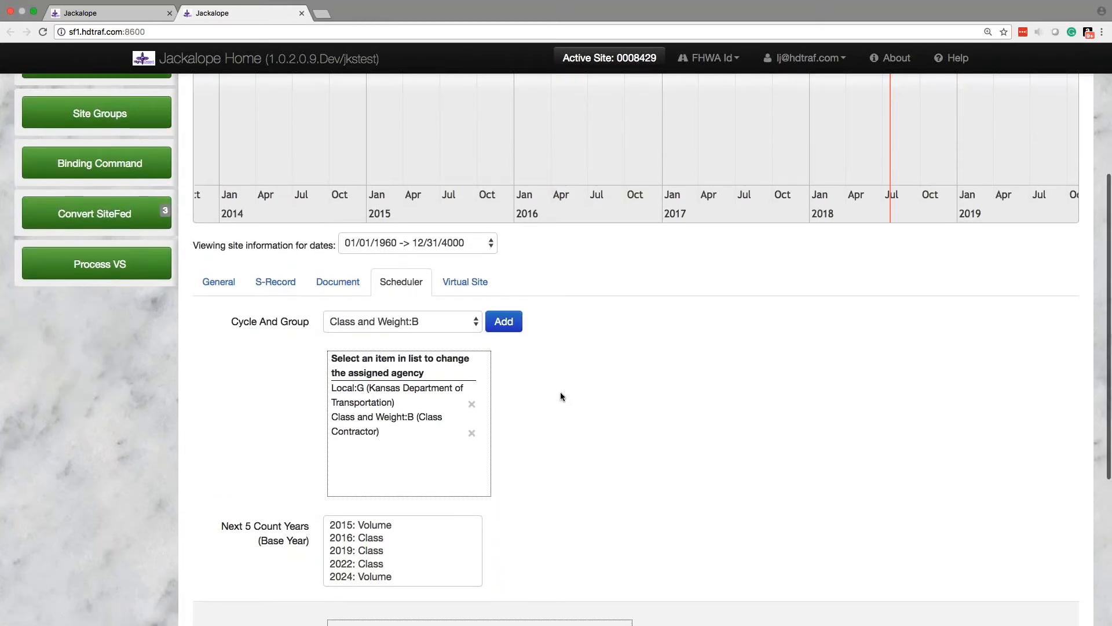
{"action": "scroll", "coordinate": [561, 396], "scroll_direction": "down", "scroll_amount": 3}
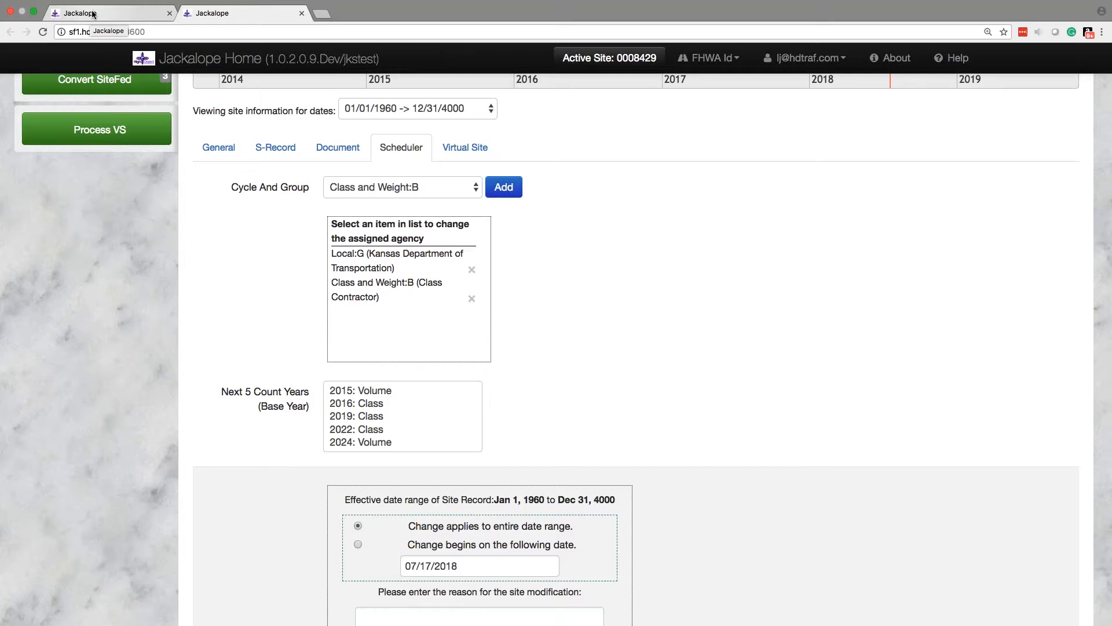
Step: Return to the Count Plan window, open the yearly schedule and review the 2016 sites for Cheyenne county, system 01
{"action": "left_click", "coordinate": [93, 14]}
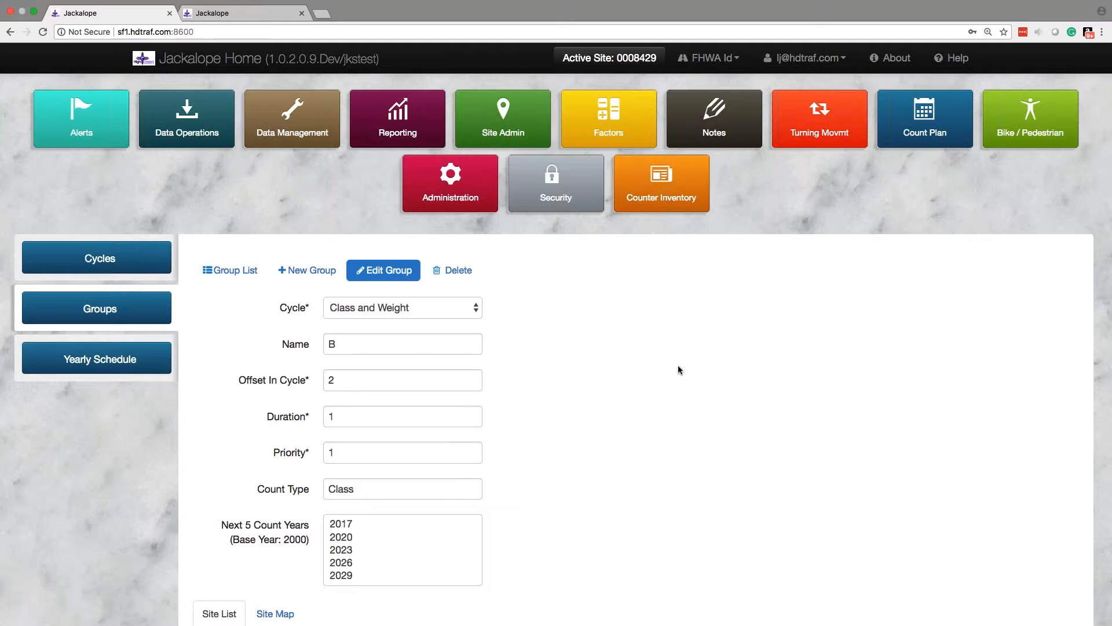
{"action": "left_click", "coordinate": [105, 360]}
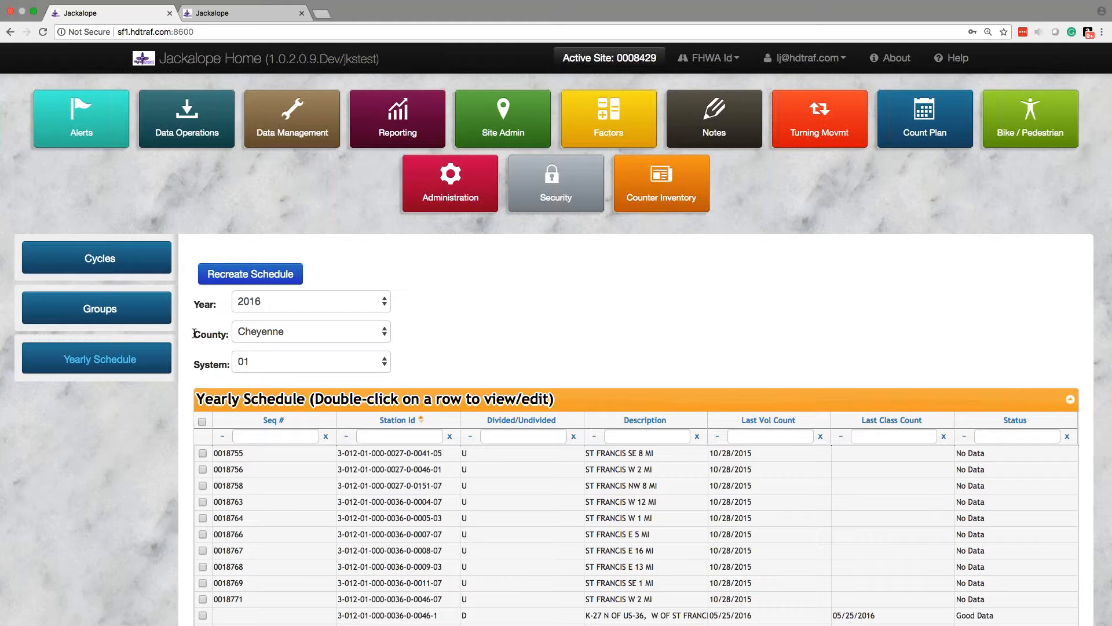
{"action": "scroll", "coordinate": [194, 334], "scroll_direction": "down", "scroll_amount": 5}
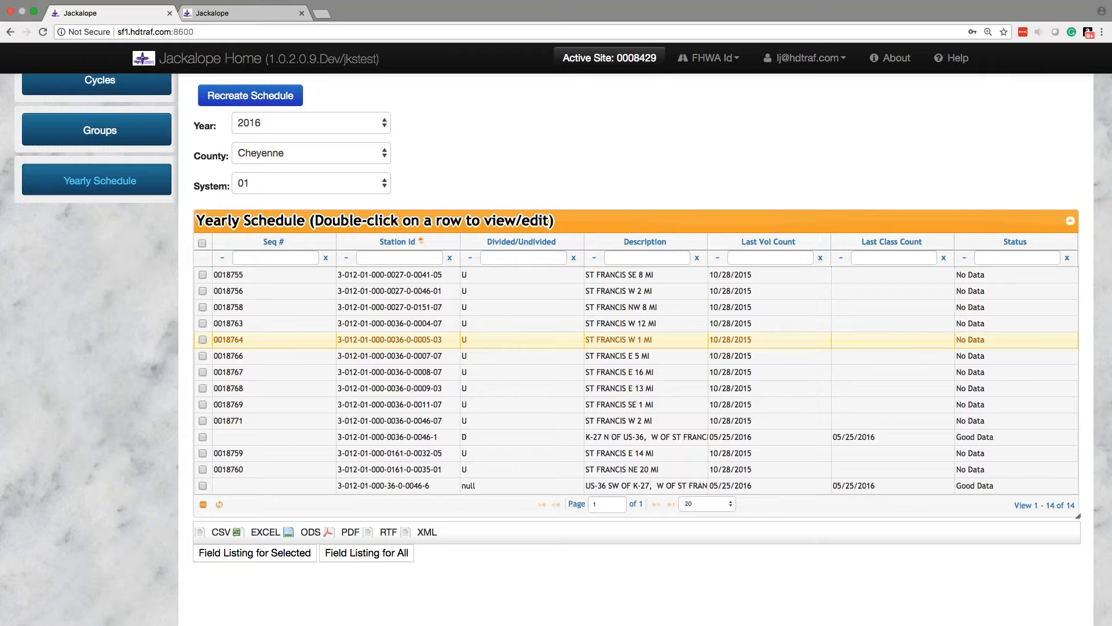
{"action": "scroll", "coordinate": [556, 339], "scroll_direction": "up", "scroll_amount": 3}
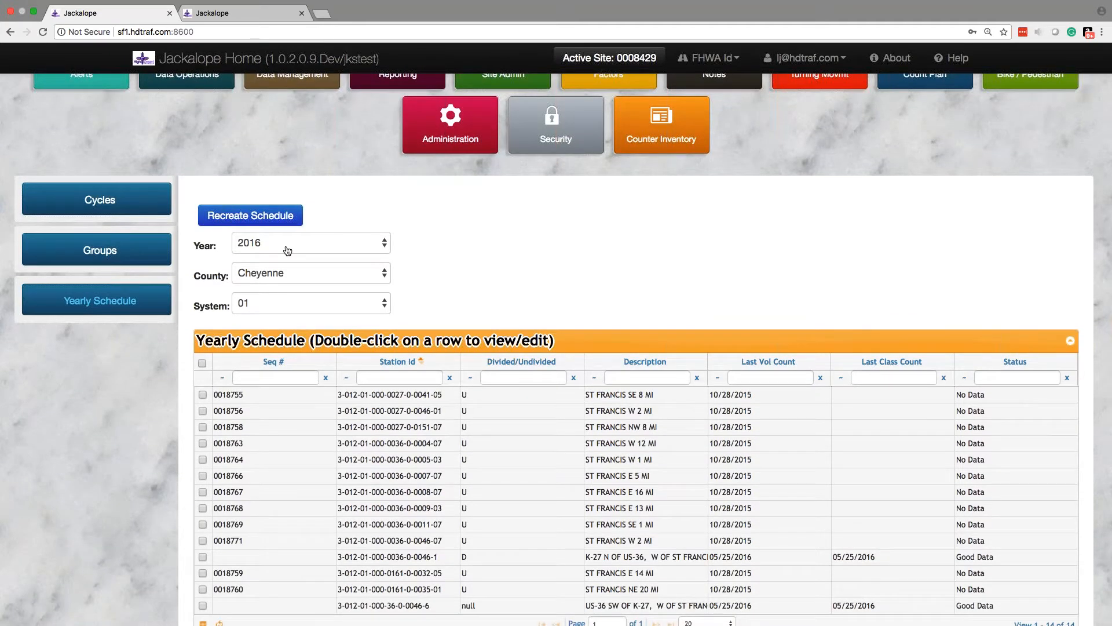
{"action": "left_click", "coordinate": [307, 303]}
{"action": "key", "text": "Return"}
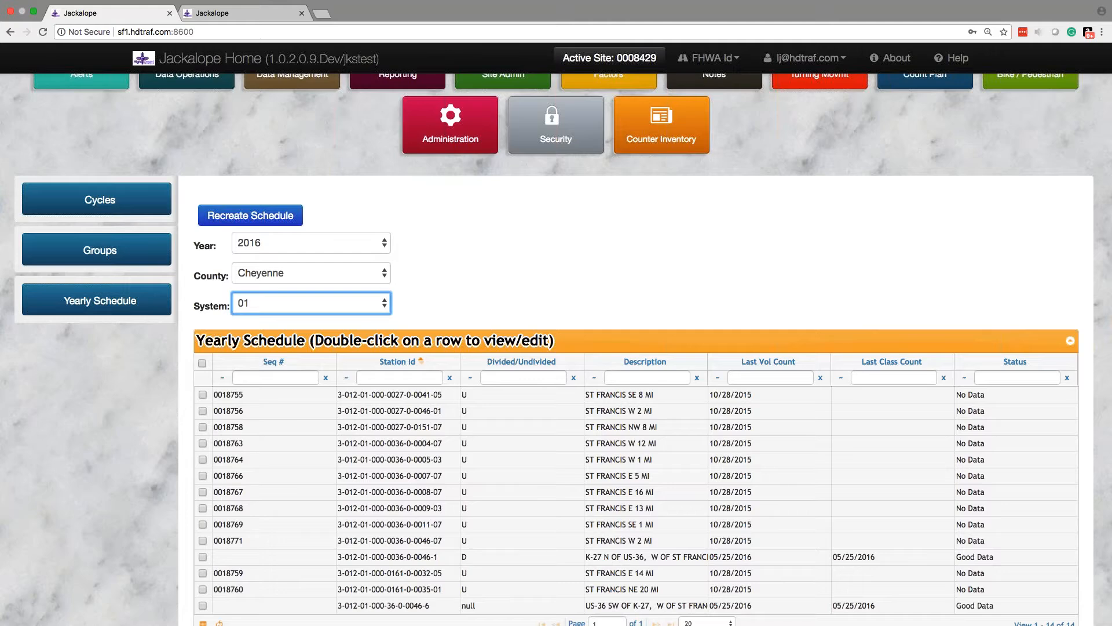
{"action": "scroll", "coordinate": [133, 384], "scroll_direction": "down", "scroll_amount": 3}
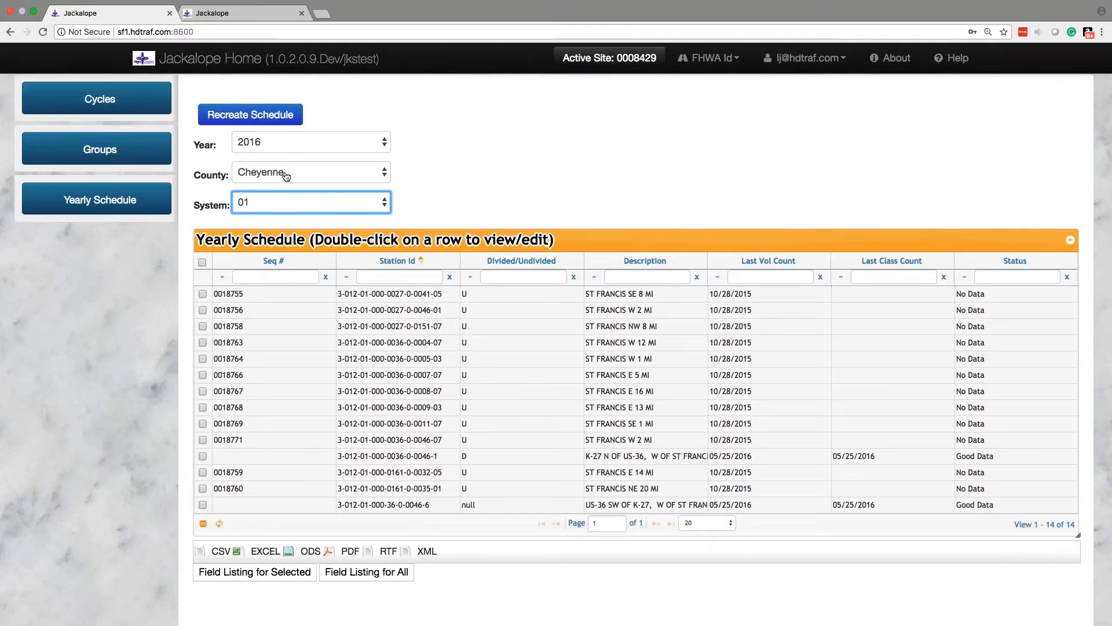
Step: Set the yearly schedule's county to Allen and examine its listed sites, last count dates and statuses
{"action": "left_click", "coordinate": [269, 173]}
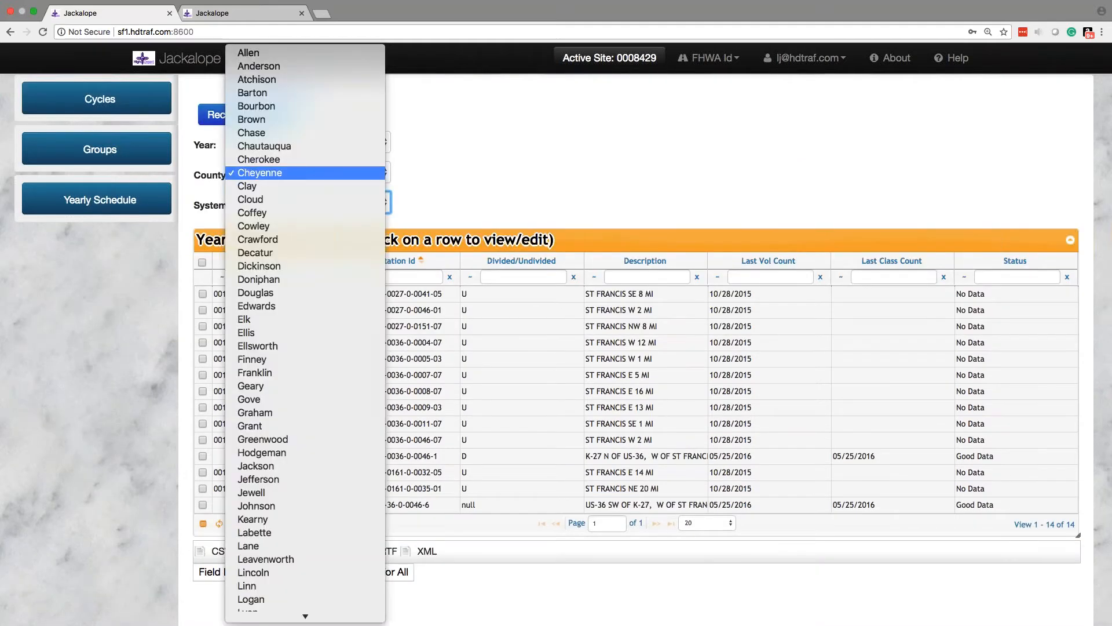
{"action": "left_click", "coordinate": [260, 54]}
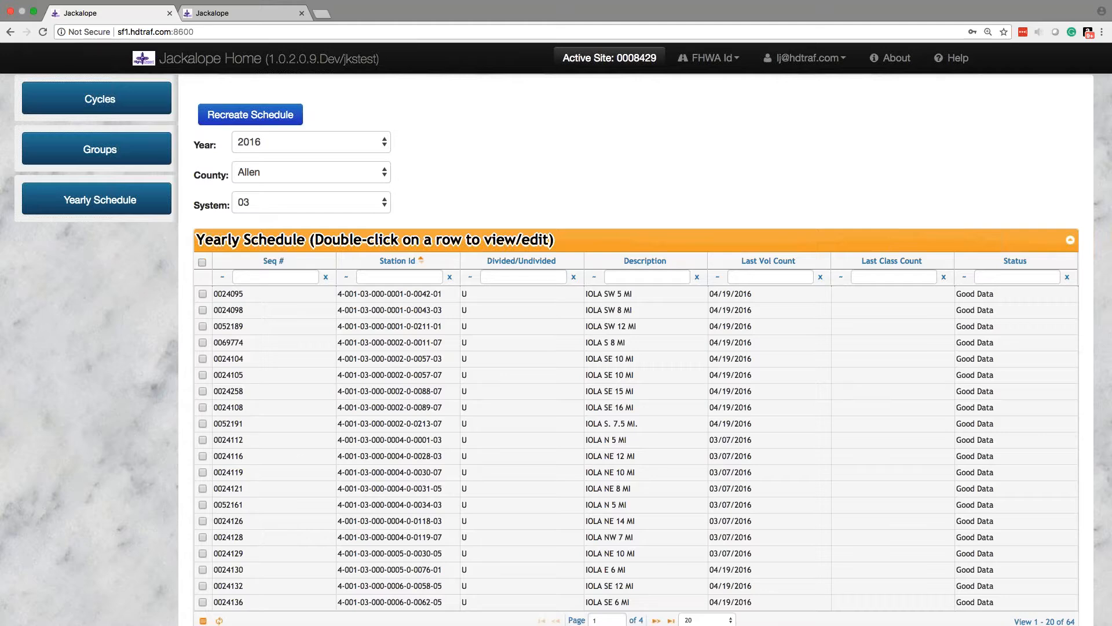
{"action": "scroll", "coordinate": [266, 240], "scroll_direction": "down", "scroll_amount": 3}
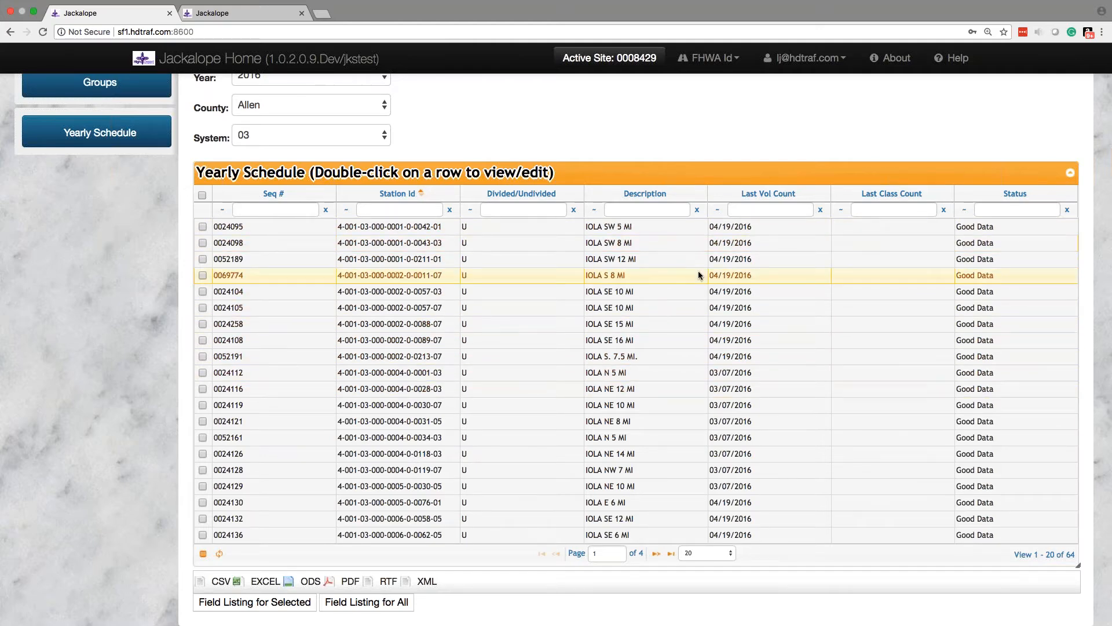
{"action": "scroll", "coordinate": [685, 276], "scroll_direction": "up", "scroll_amount": 6}
{"action": "scroll", "coordinate": [685, 276], "scroll_direction": "down", "scroll_amount": 6}
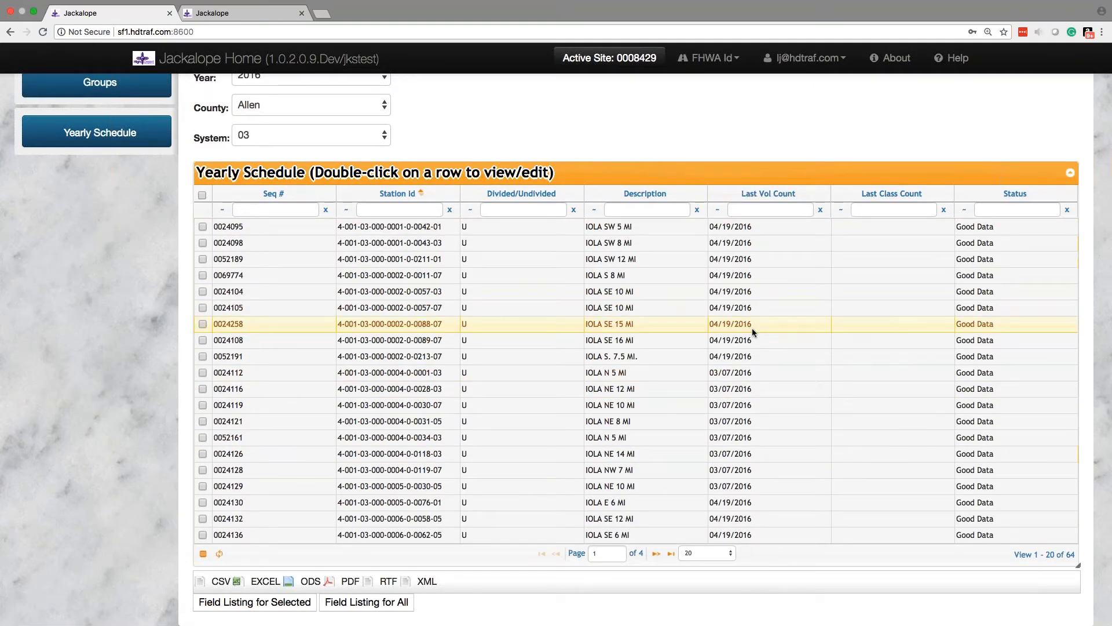
Step: Review the statuses and last count dates in the 2016 yearly schedule for Allen county, system 03
{"action": "scroll", "coordinate": [751, 328], "scroll_direction": "up", "scroll_amount": 1}
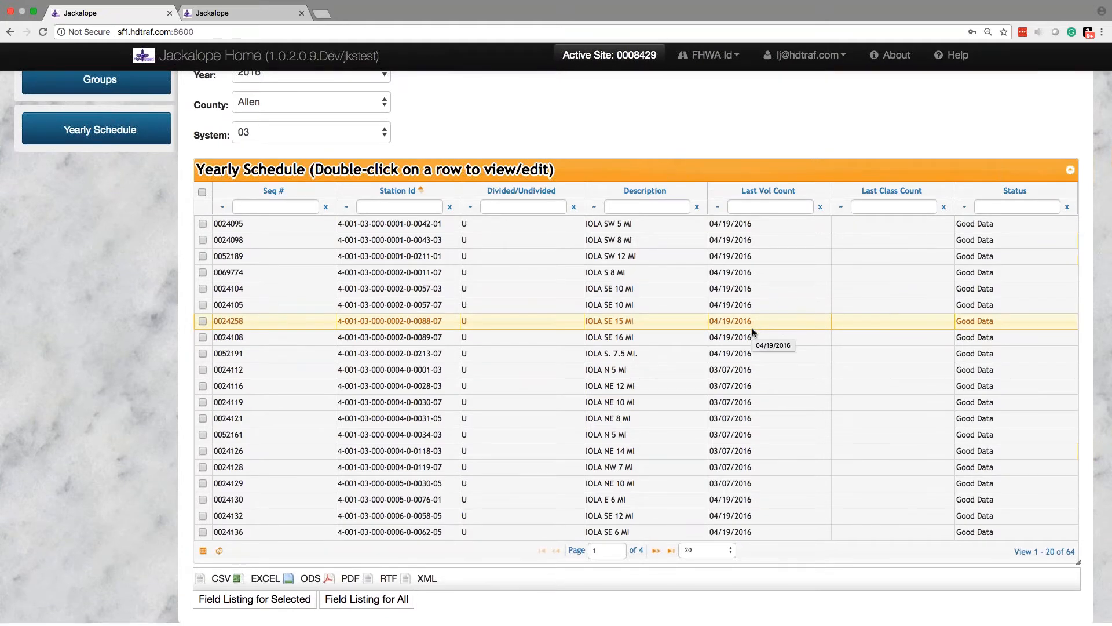
{"action": "scroll", "coordinate": [751, 333], "scroll_direction": "up", "scroll_amount": 5}
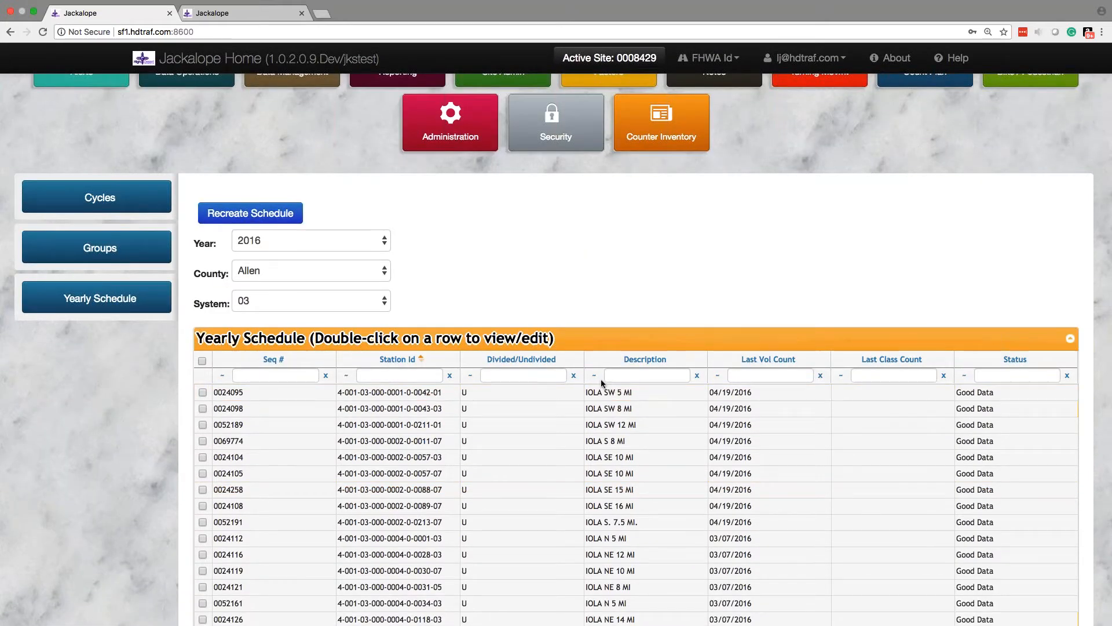
{"action": "scroll", "coordinate": [600, 383], "scroll_direction": "down", "scroll_amount": 5}
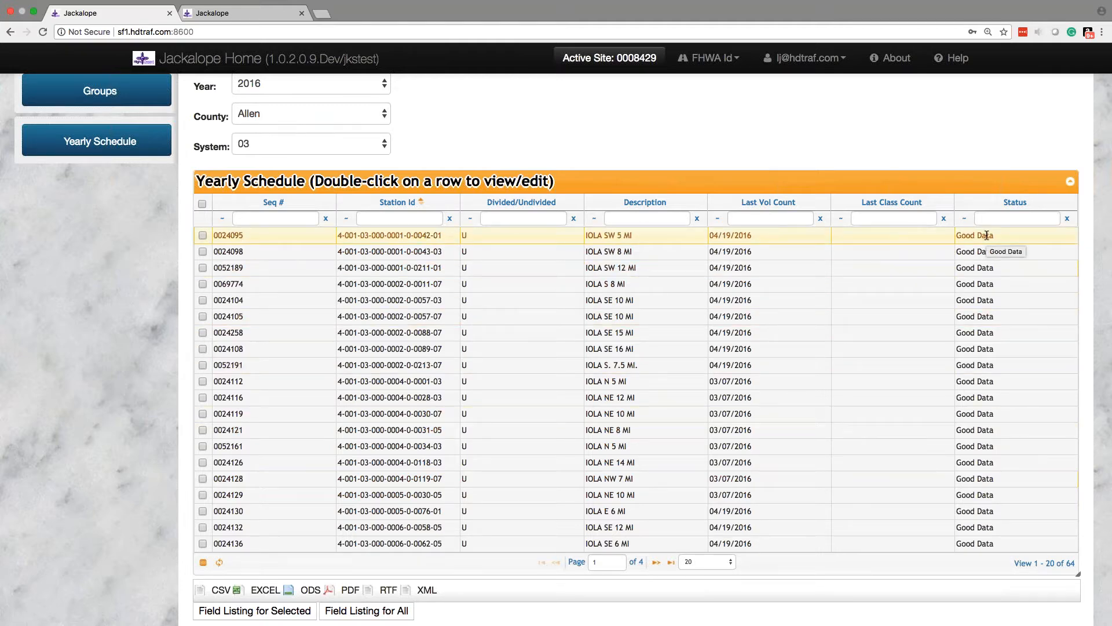
Step: Switch to the Word notes and add a top-level bullet "Yearly Schedule Statuses:" below the Groups section
{"action": "mouse_move", "coordinate": [514, 623]}
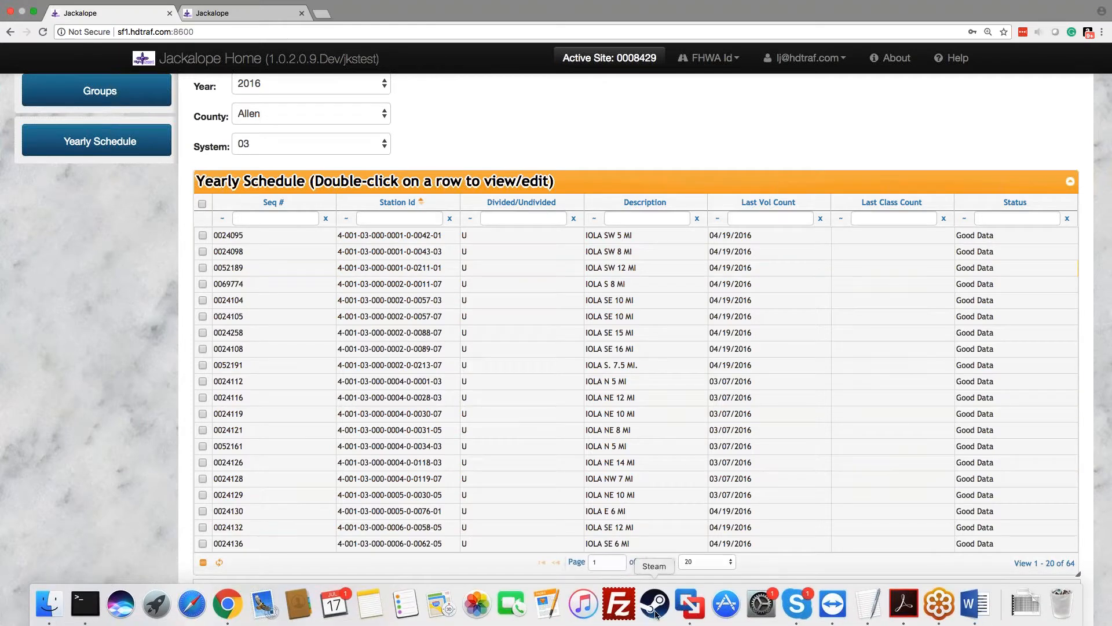
{"action": "left_click", "coordinate": [973, 604]}
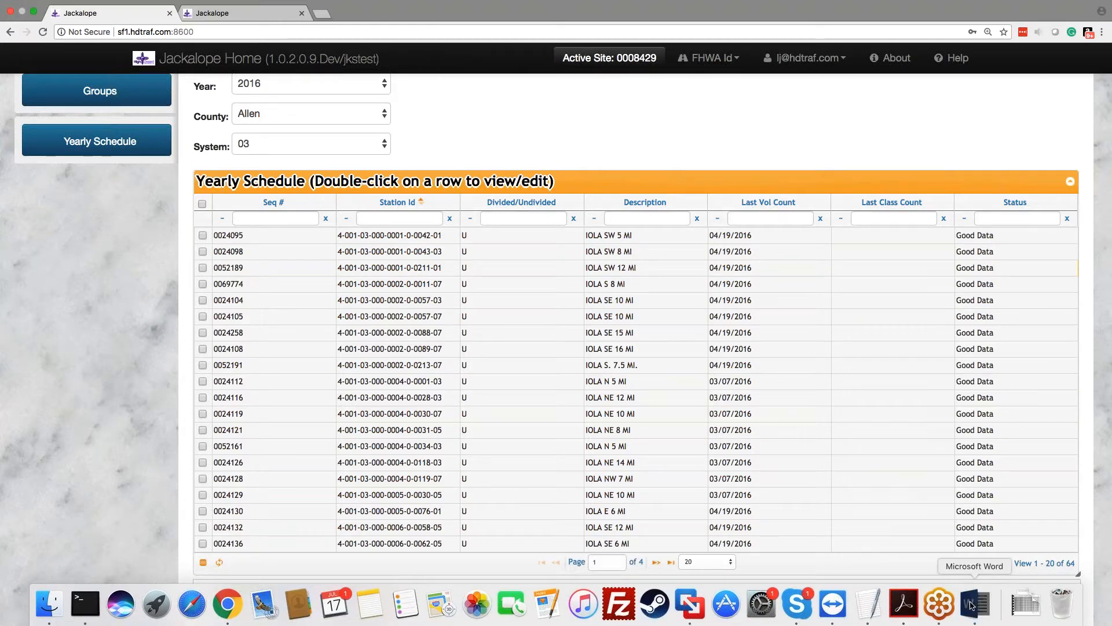
{"action": "key", "text": "Return"}
{"action": "key", "text": "Return"}
{"action": "key", "text": "Return"}
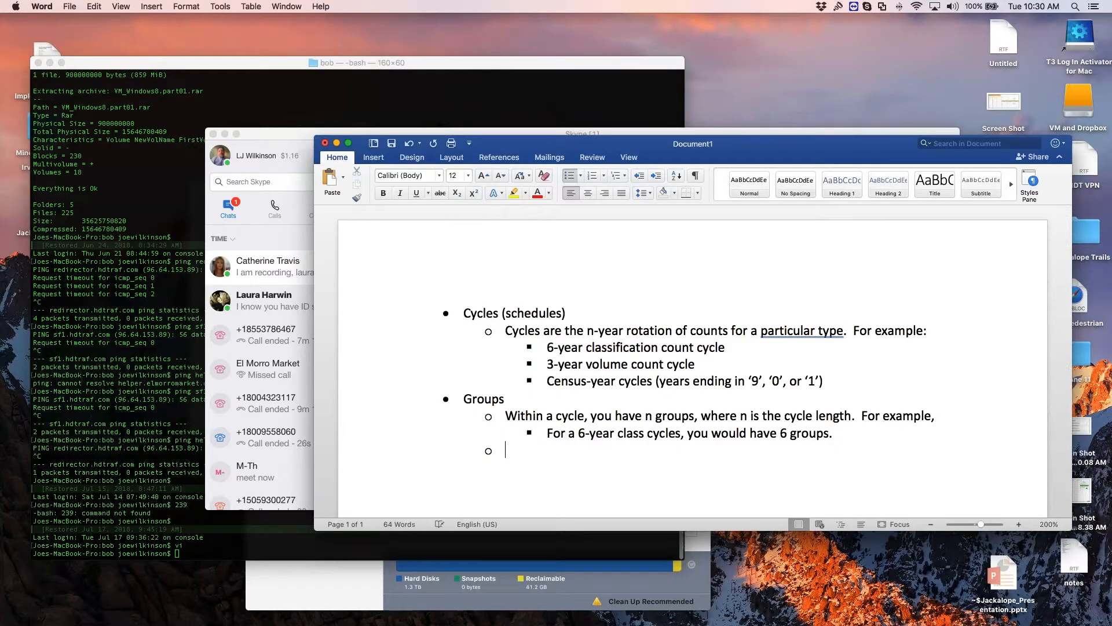
{"action": "key", "text": "Return"}
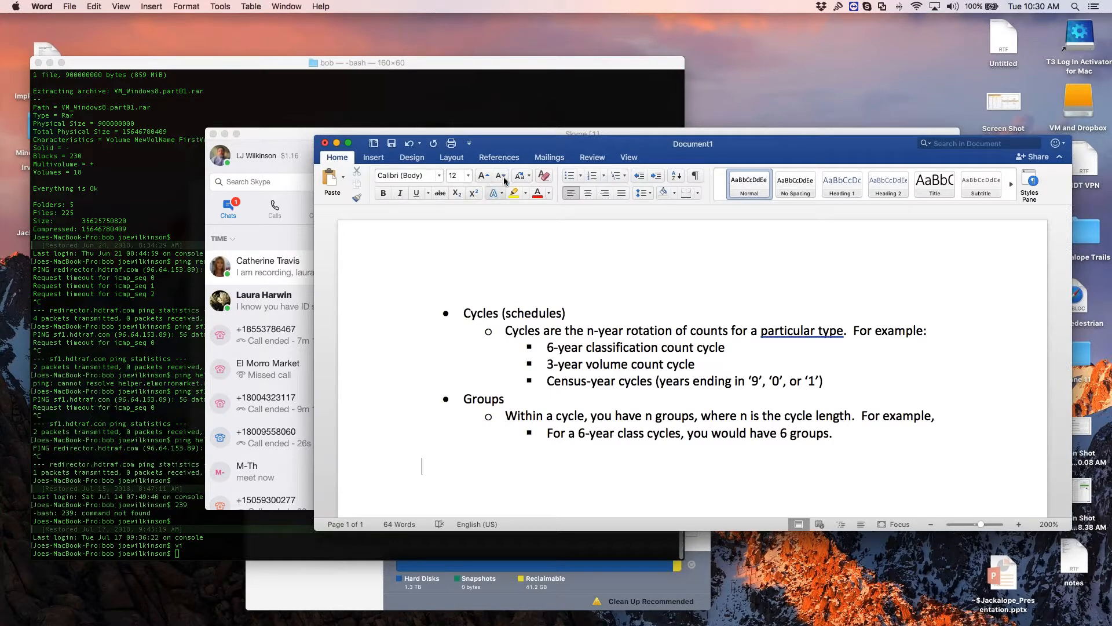
{"action": "left_click", "coordinate": [571, 179]}
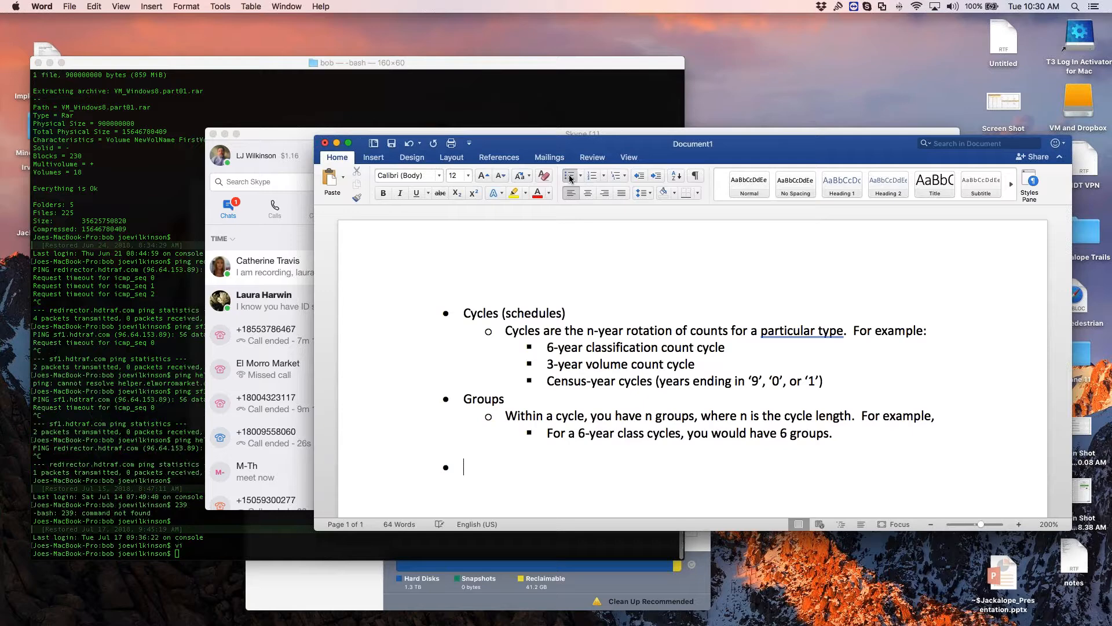
{"action": "type", "text": "Yearly Schedule "}
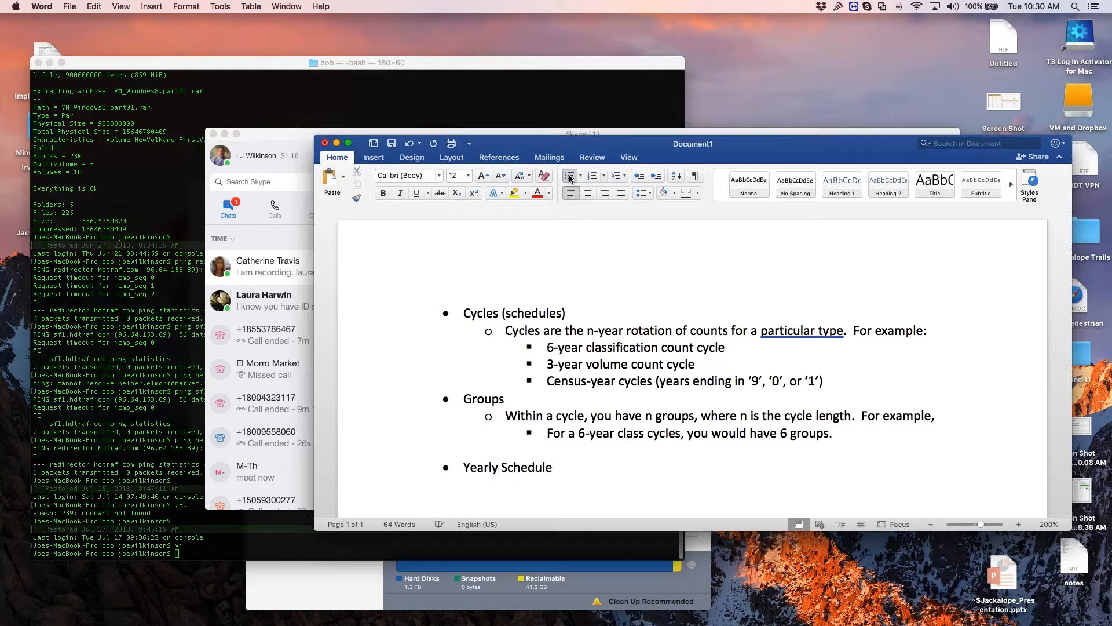
{"action": "type", "text": "Statuses:"}
Step: Add a sub-bullet under Yearly Schedule Statuses reading "Good Data: the count was taken, processed, and passed QC in Jackalope"
{"action": "key", "text": "Return"}
{"action": "key", "text": "Tab"}
{"action": "type", "text": "Good Data: "}
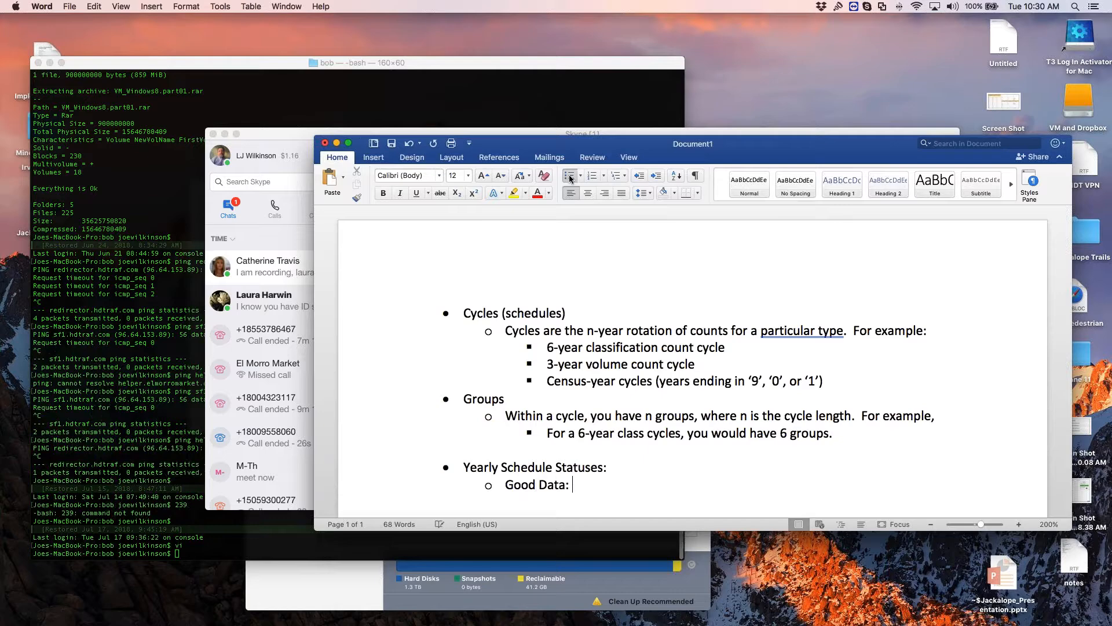
{"action": "type", "text": "the count was taken, proce"}
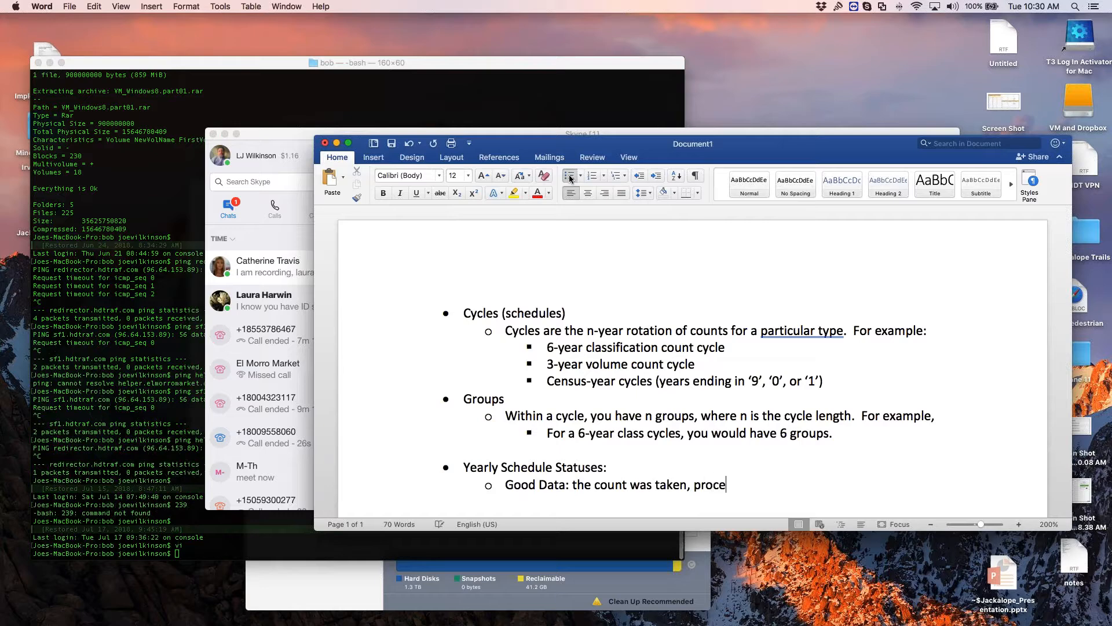
{"action": "type", "text": "ssed, and passed QC in Jackalope"}
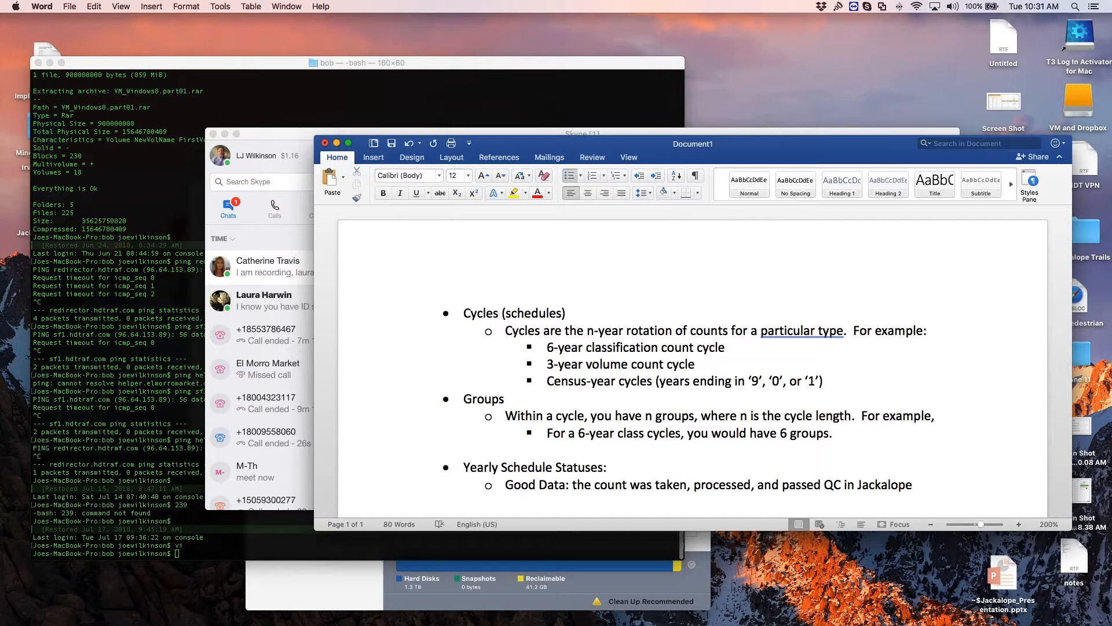
Step: Switch to Chrome to recheck the Allen county yearly schedule's statuses, and return to the Word notes
{"action": "mouse_move", "coordinate": [619, 625]}
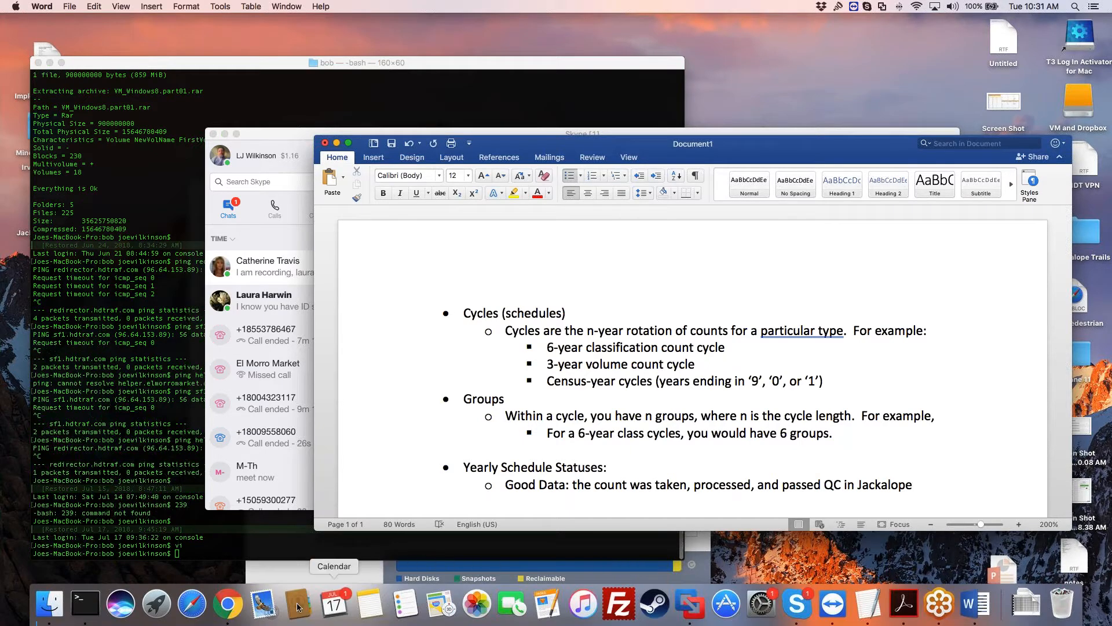
{"action": "left_click", "coordinate": [228, 603]}
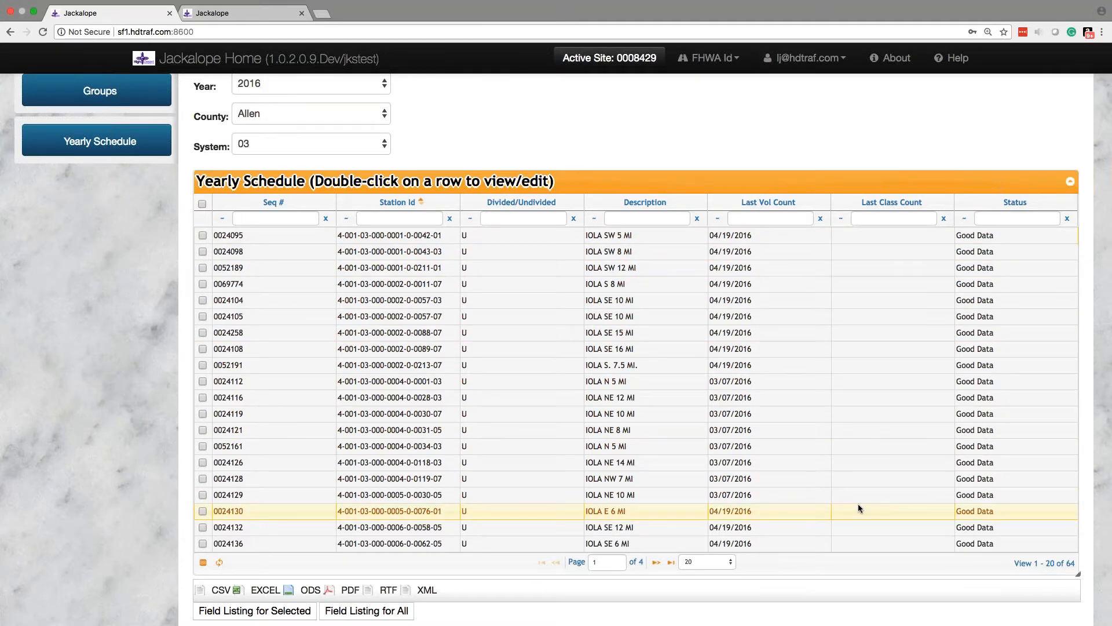
{"action": "key", "text": "super+Tab"}
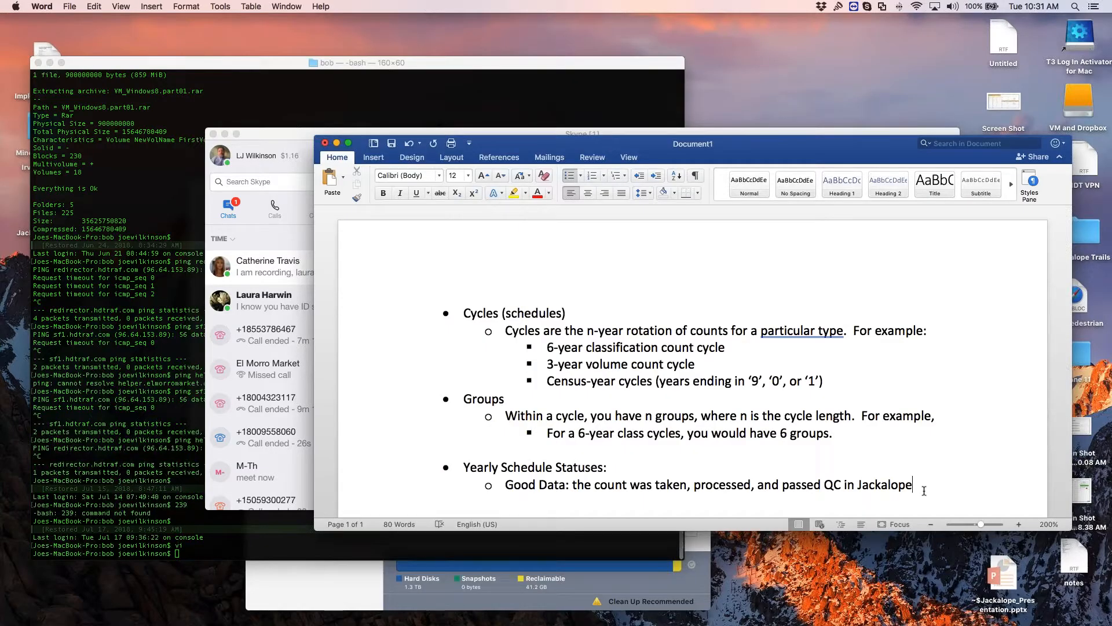
Step: Add a second status sub-bullet reading "No Data: The count was never processed through Jackalope"
{"action": "key", "text": "Return"}
{"action": "type", "text": "No Data: The count"}
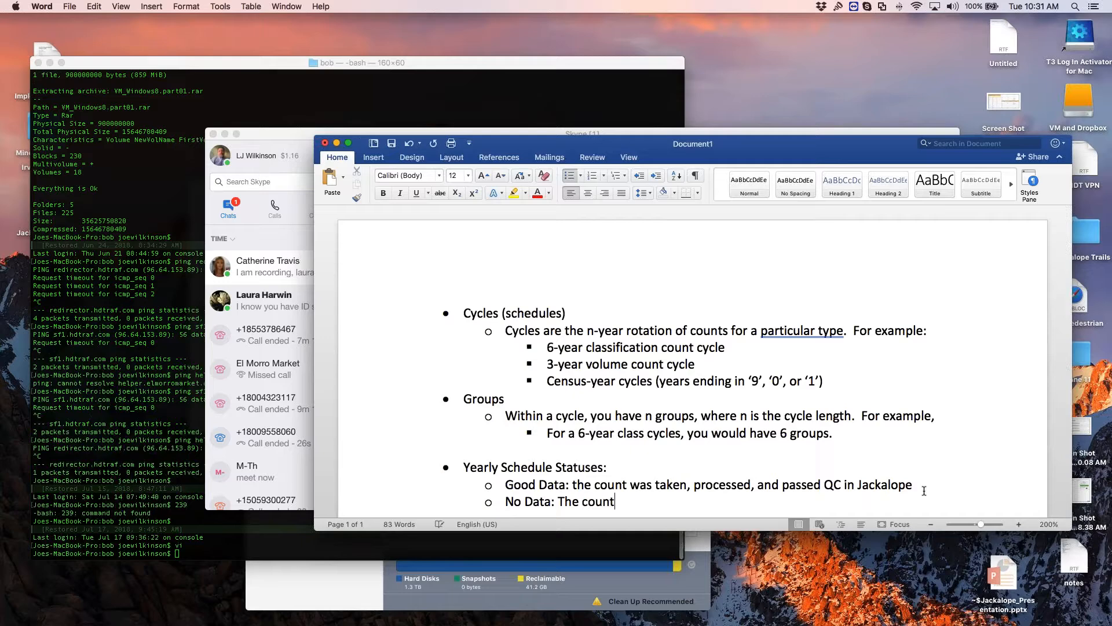
{"action": "type", "text": " was never pro"}
{"action": "key", "text": "BackSpace"}
{"action": "type", "text": "rocees"}
{"action": "key", "text": "BackSpace"}
{"action": "key", "text": "BackSpace"}
{"action": "type", "text": "ssed through h"}
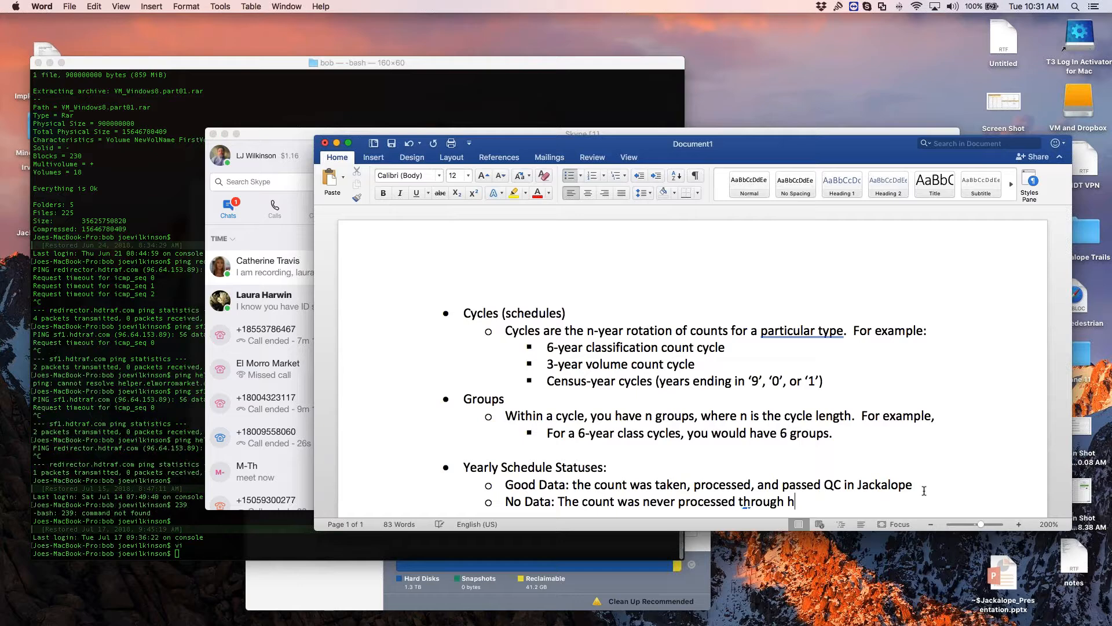
{"action": "key", "text": "BackSpace"}
{"action": "type", "text": "Jackalope"}
Step: Add a third status sub-bullet reading "Failed QC: The count was processed, but failed a QC in Jackalope"
{"action": "key", "text": "Return"}
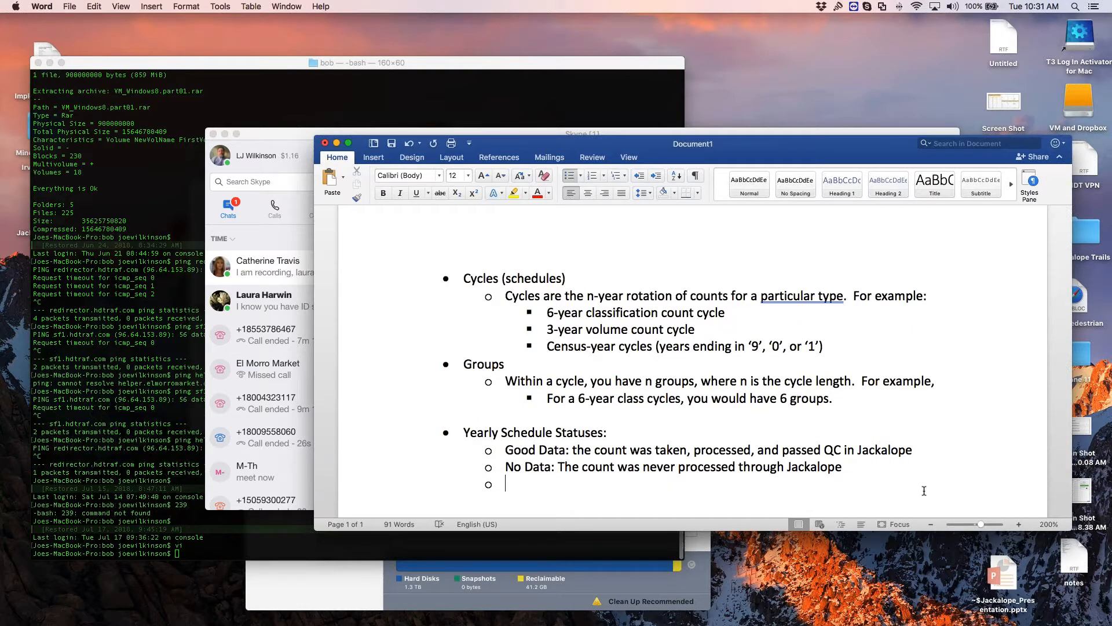
{"action": "type", "text": "Failed QC: The count"}
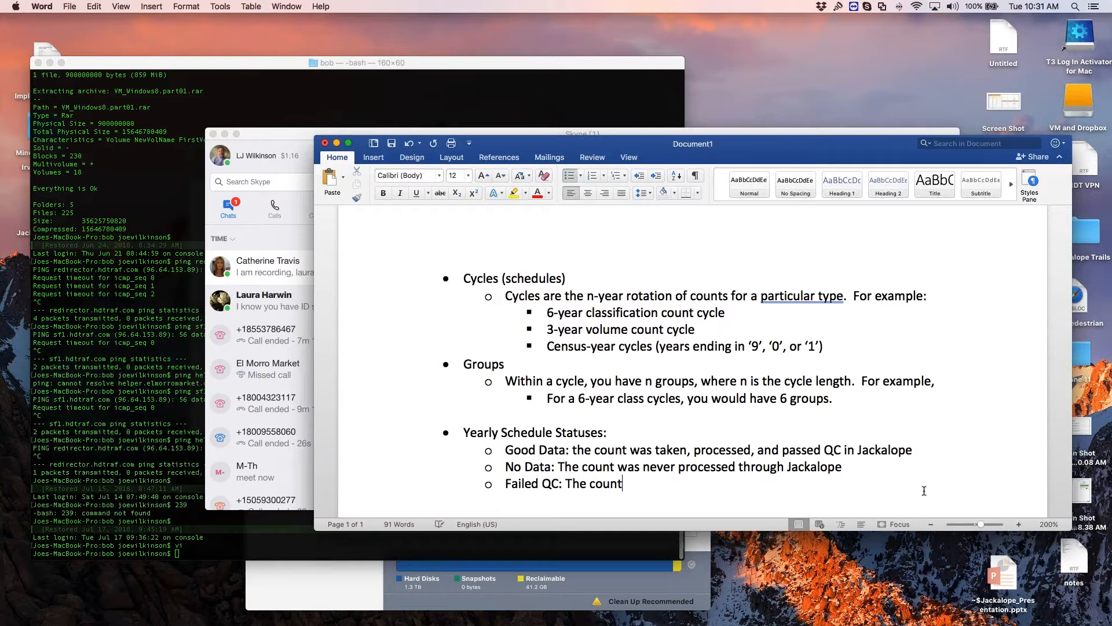
{"action": "type", "text": " was processed, but failed a "}
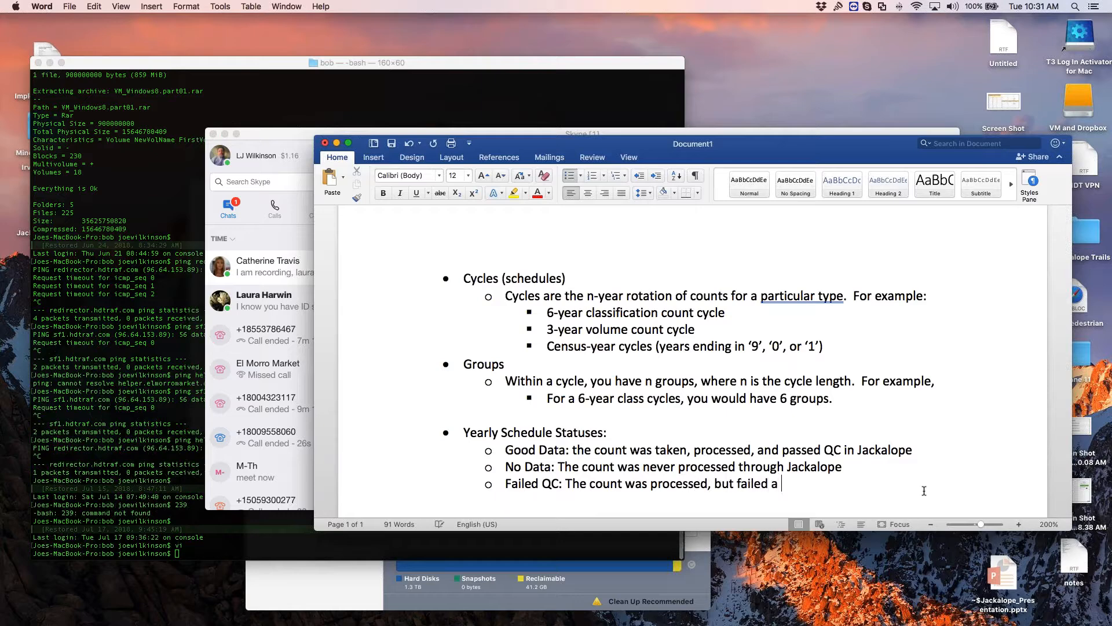
{"action": "type", "text": "QC in Jackalope"}
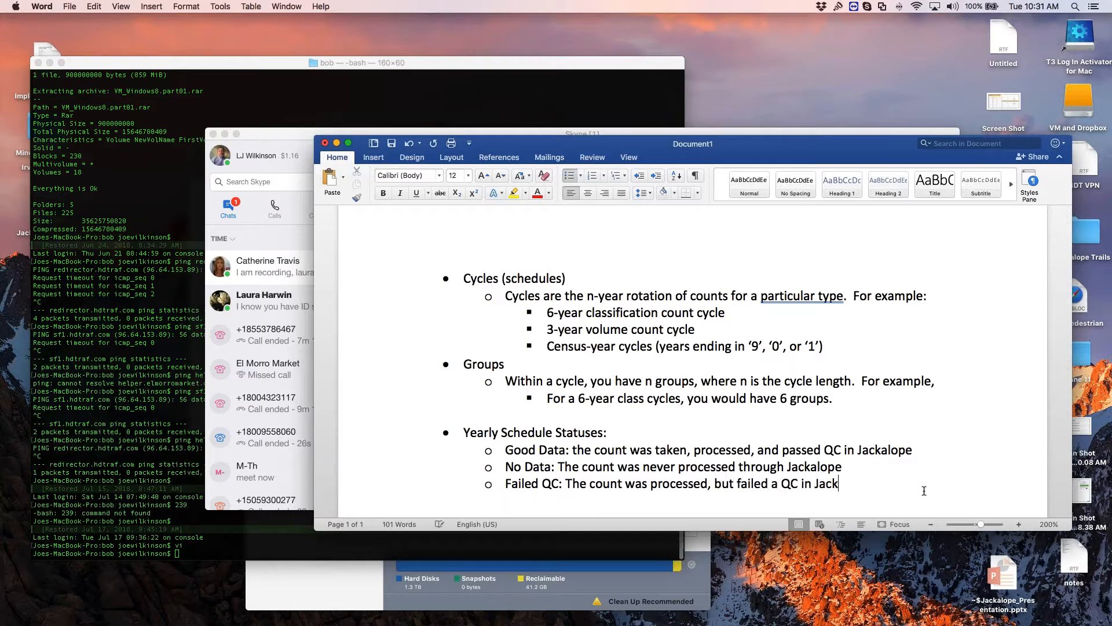